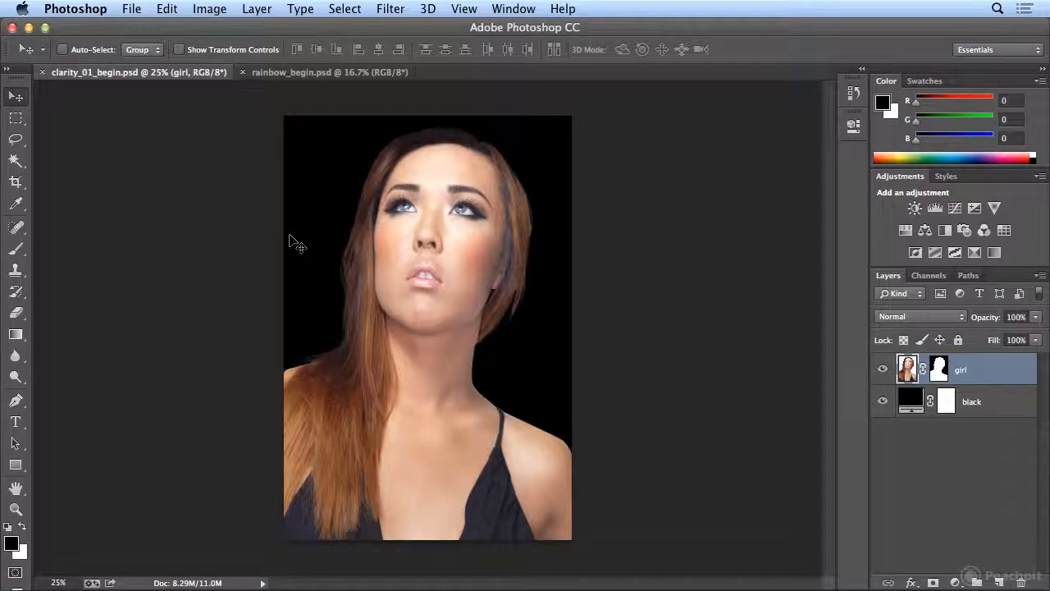
Open the Camera Raw Filter on the girl layer, try Clarity at +100, and set Clarity to -95.
click(390, 8)
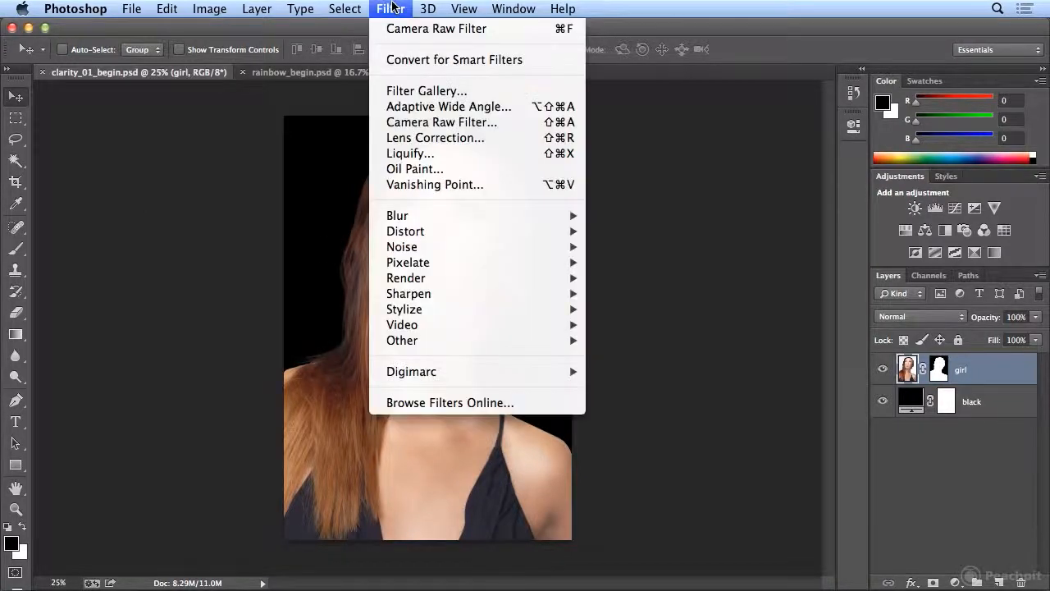
click(420, 122)
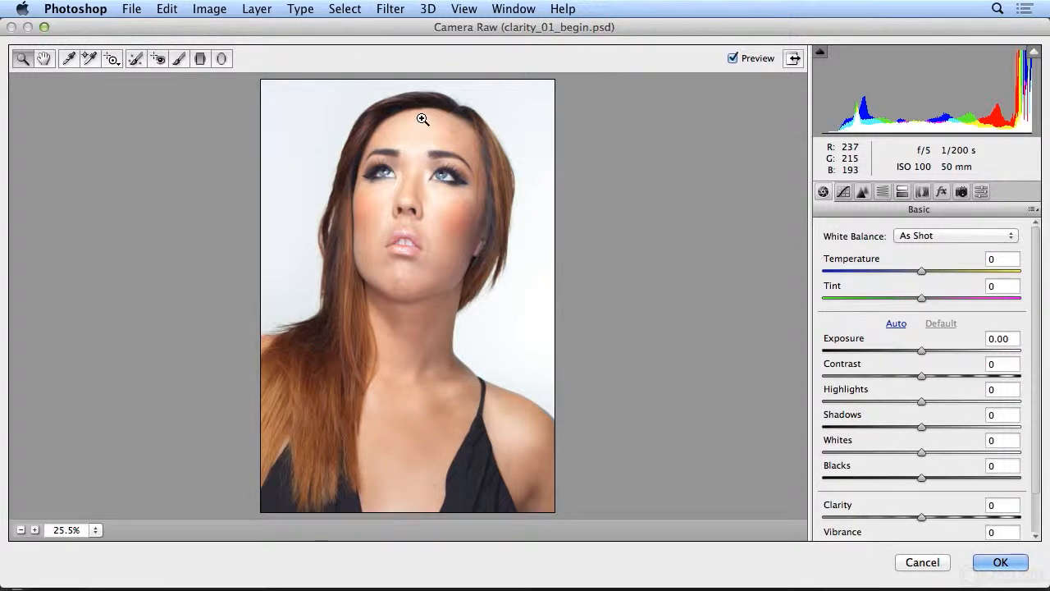
drag(1034, 380, 1042, 444)
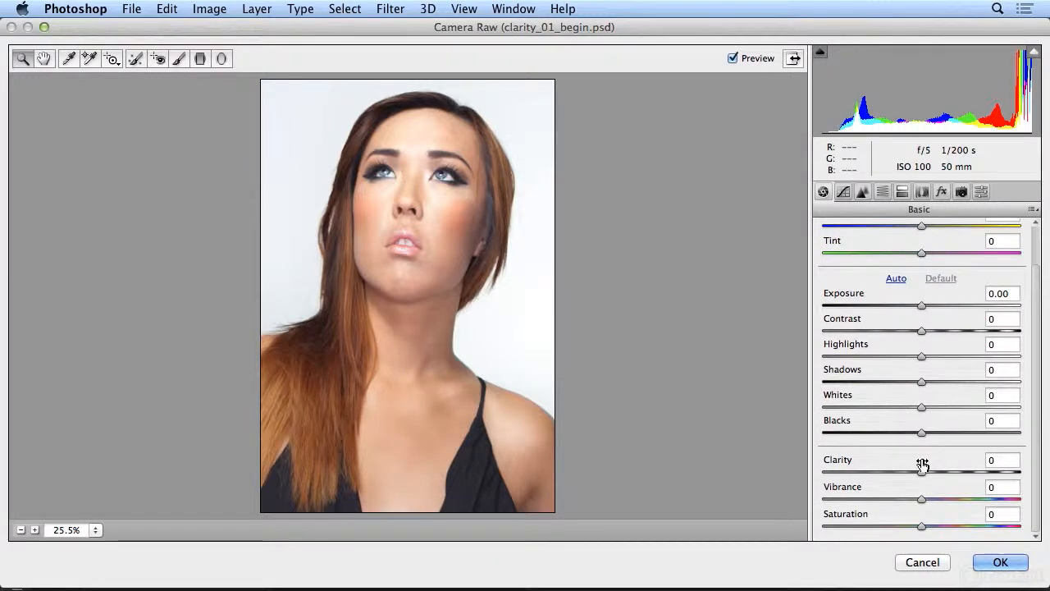
drag(923, 473, 1020, 488)
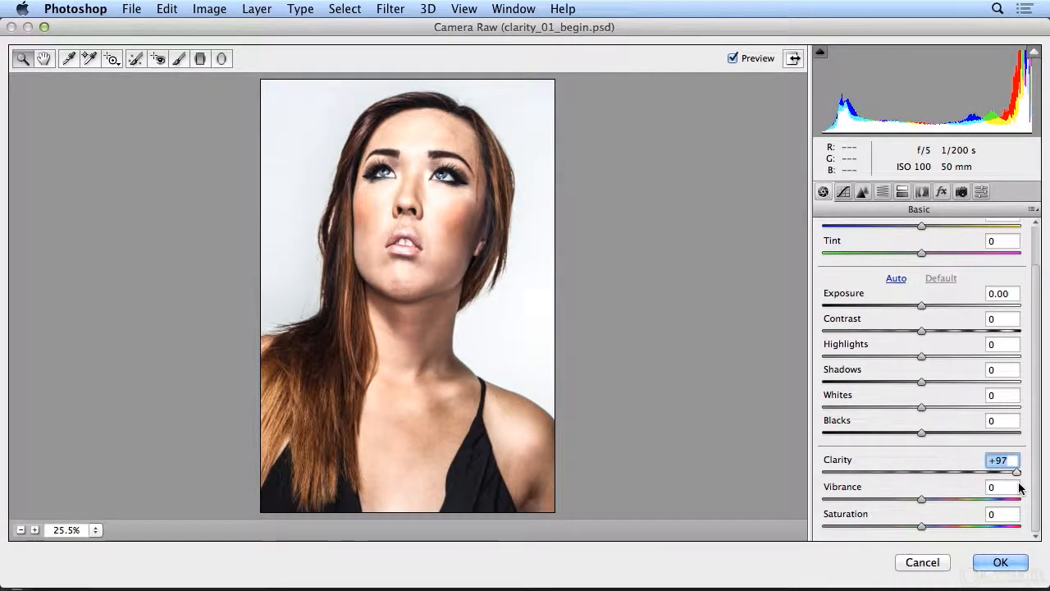
mouse_move(1020, 489)
mouse_down()
mouse_move(1008, 487)
mouse_move(1041, 486)
mouse_up()
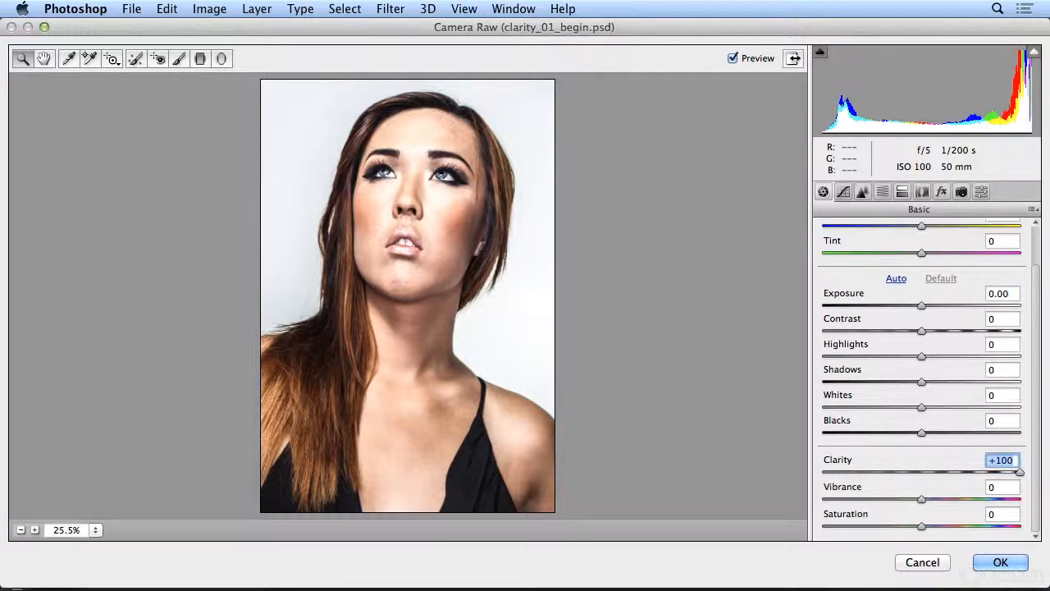
drag(1021, 476, 827, 488)
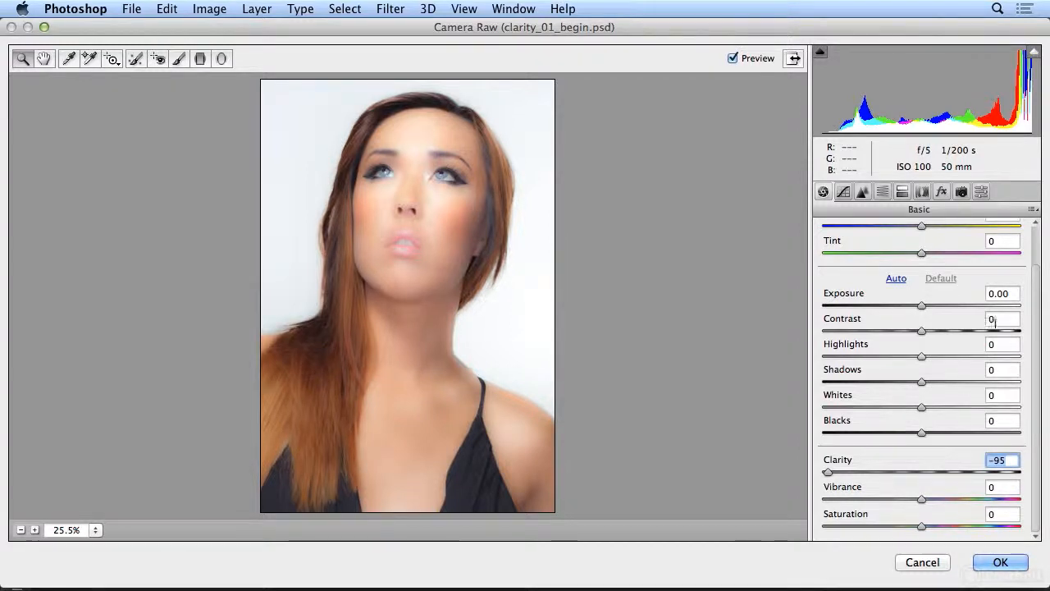
Brighten the portrait by setting Exposure to +0.90, Highlights to +63 and Whites to +43.
drag(922, 306, 944, 314)
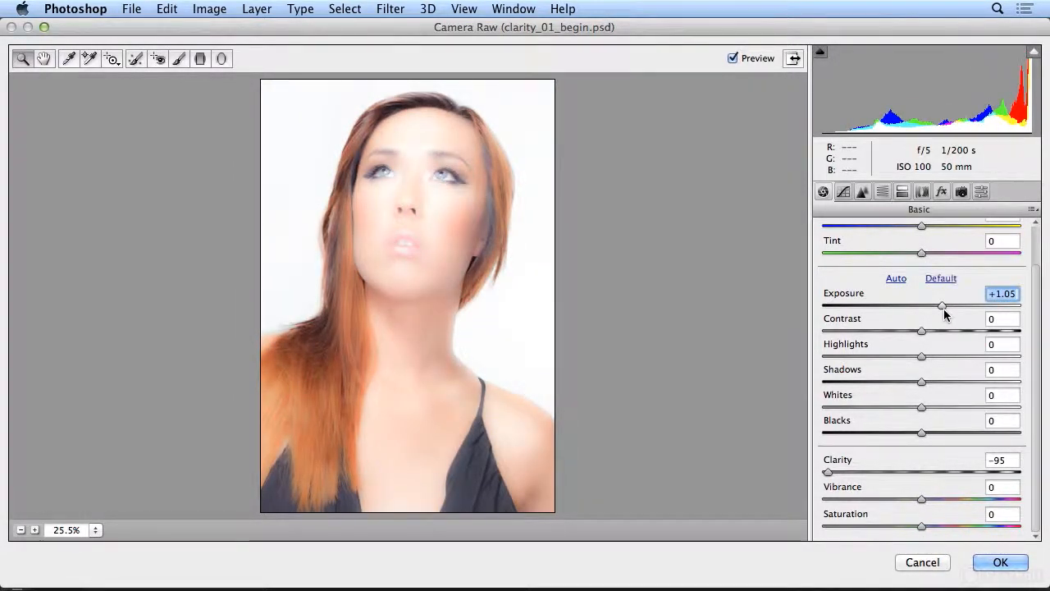
drag(944, 310, 940, 308)
drag(929, 359, 983, 369)
drag(921, 410, 968, 416)
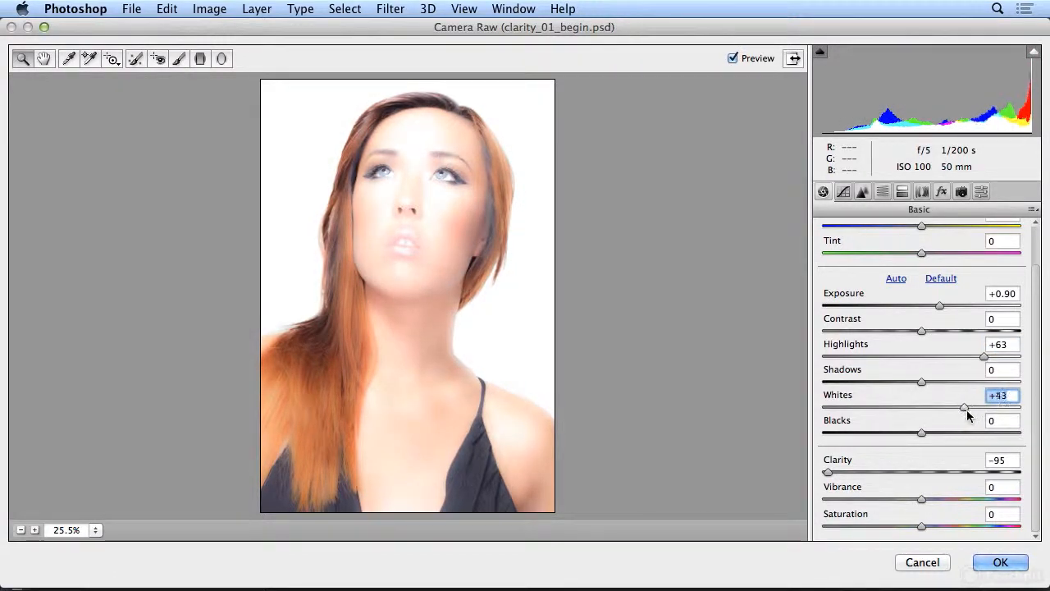
Set Contrast to +100, Highlights to -8 and Exposure to -0.05 for the portrait.
drag(918, 333, 1029, 338)
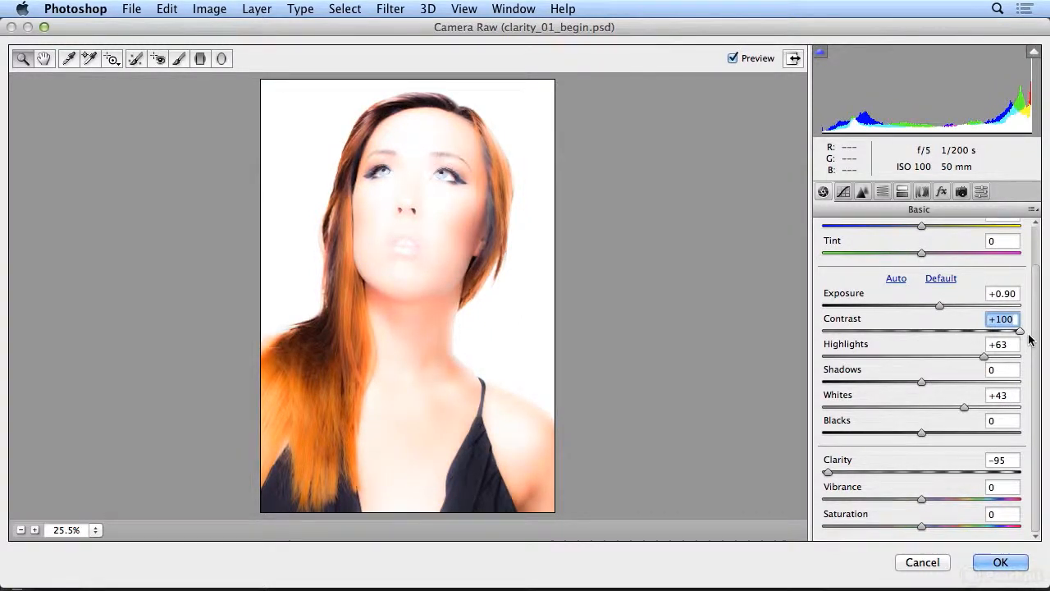
drag(984, 363, 917, 368)
drag(938, 306, 921, 307)
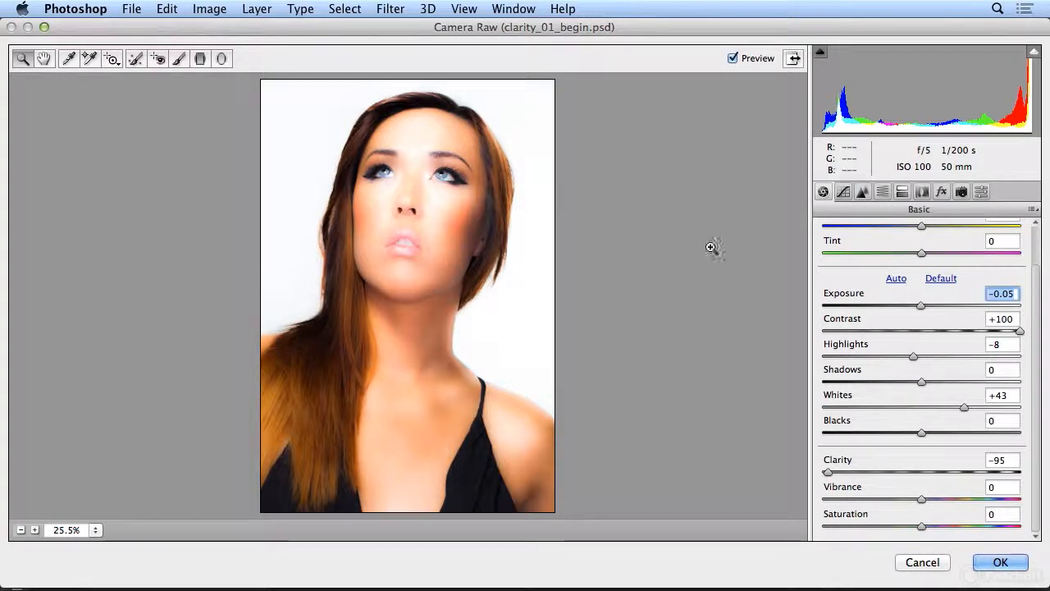
Set the portrait's Contrast to +80, Exposure to +1.15, Whites to -17 and Blacks to -79.
drag(1017, 333, 998, 336)
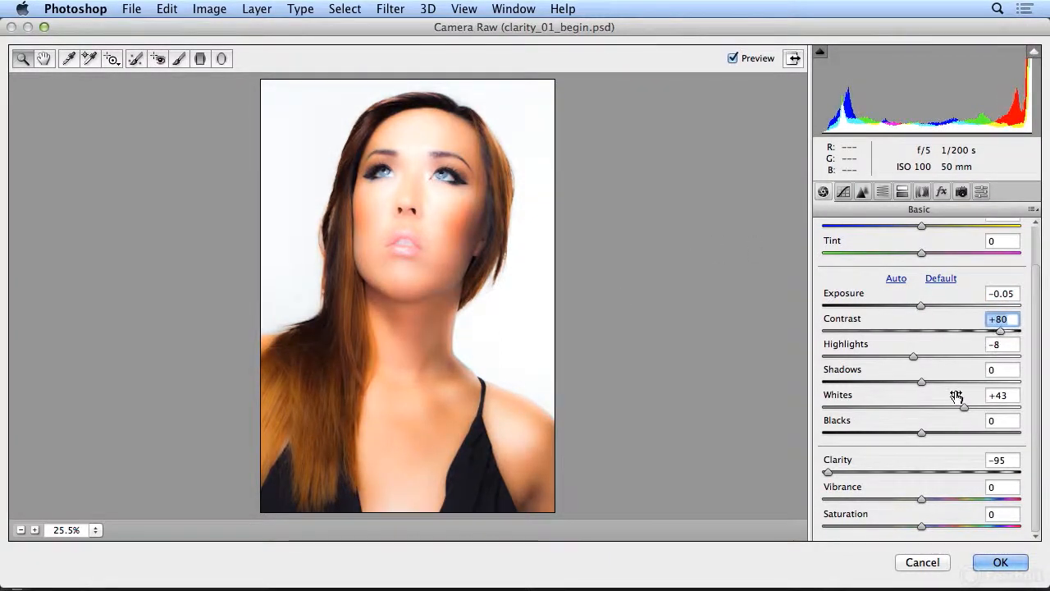
drag(922, 307, 947, 306)
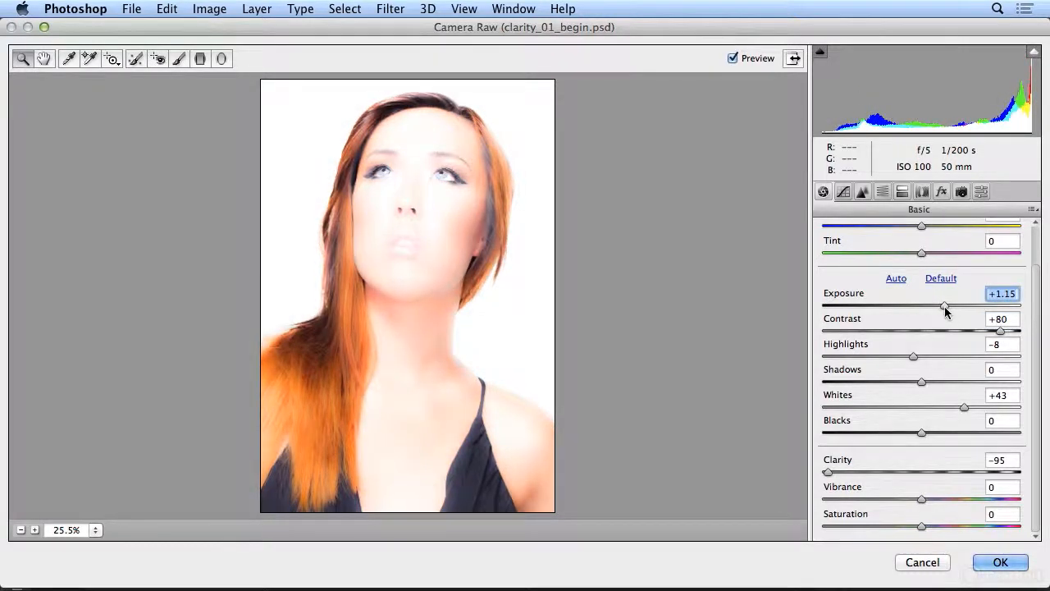
drag(922, 432, 844, 434)
drag(966, 405, 907, 420)
mouse_move(844, 436)
mouse_down()
mouse_move(858, 434)
mouse_move(831, 438)
mouse_move(851, 433)
mouse_up()
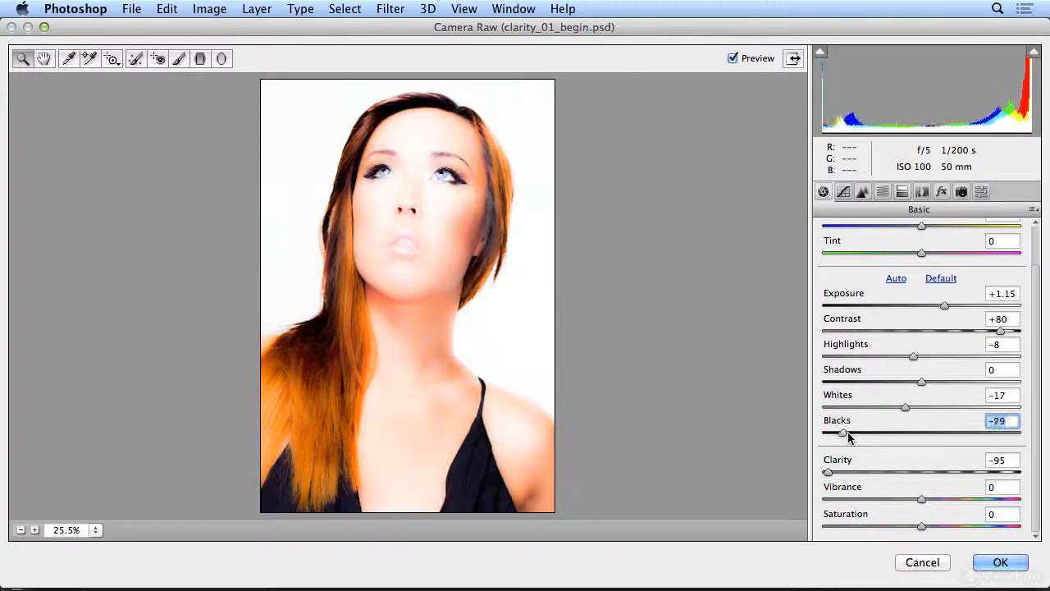
Set Highlights to -33, Shadows to +26 and Exposure to +0.85, and apply the Camera Raw Filter to the portrait.
drag(915, 356, 943, 386)
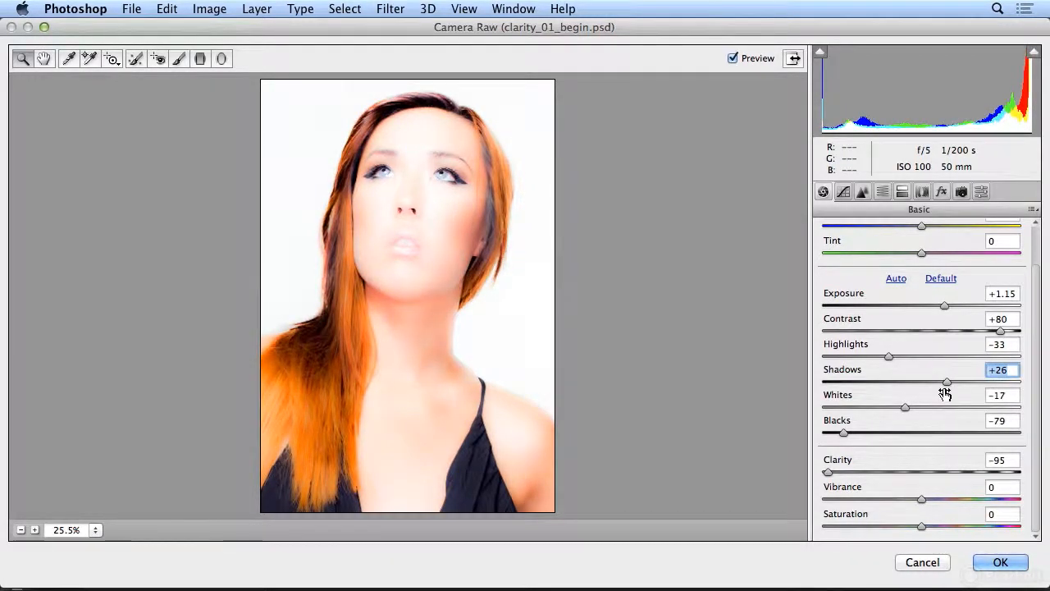
drag(944, 305, 938, 305)
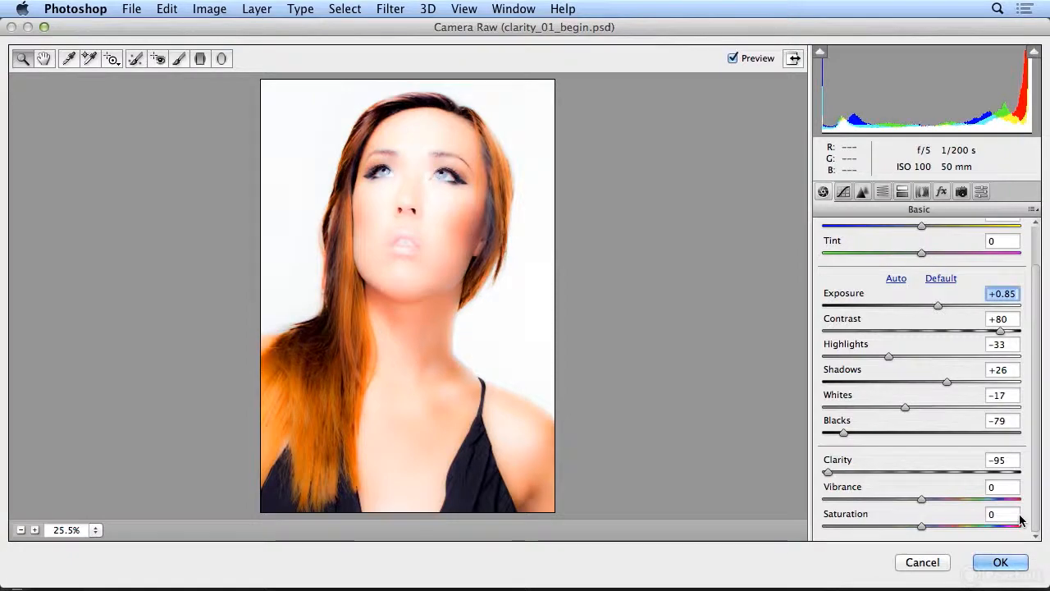
click(993, 561)
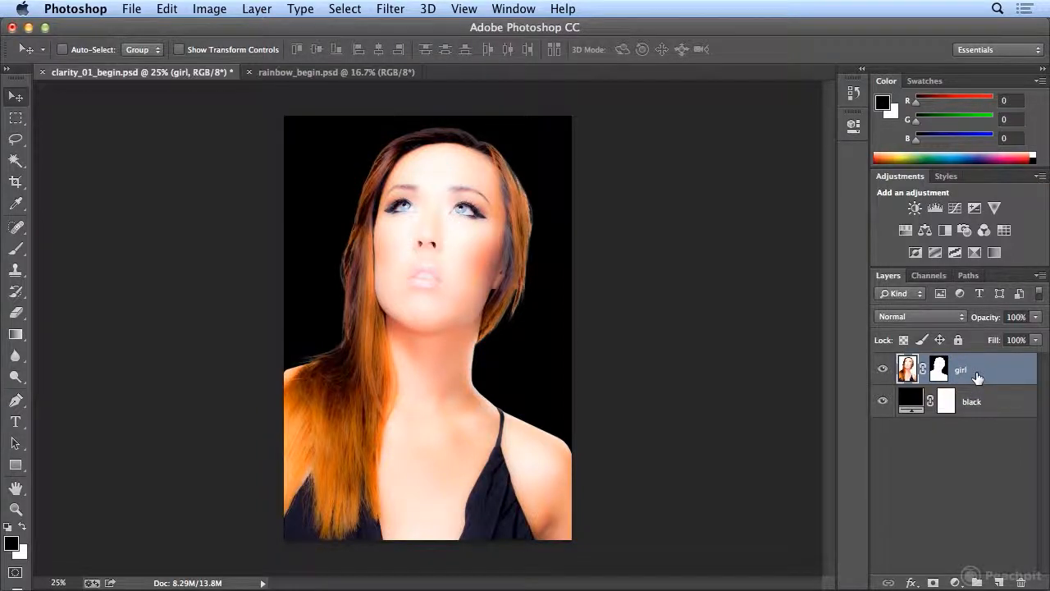
Duplicate the girl layer into rainbow_begin.psd under the name "girl", accepting the color profile conversion.
right_click(978, 377)
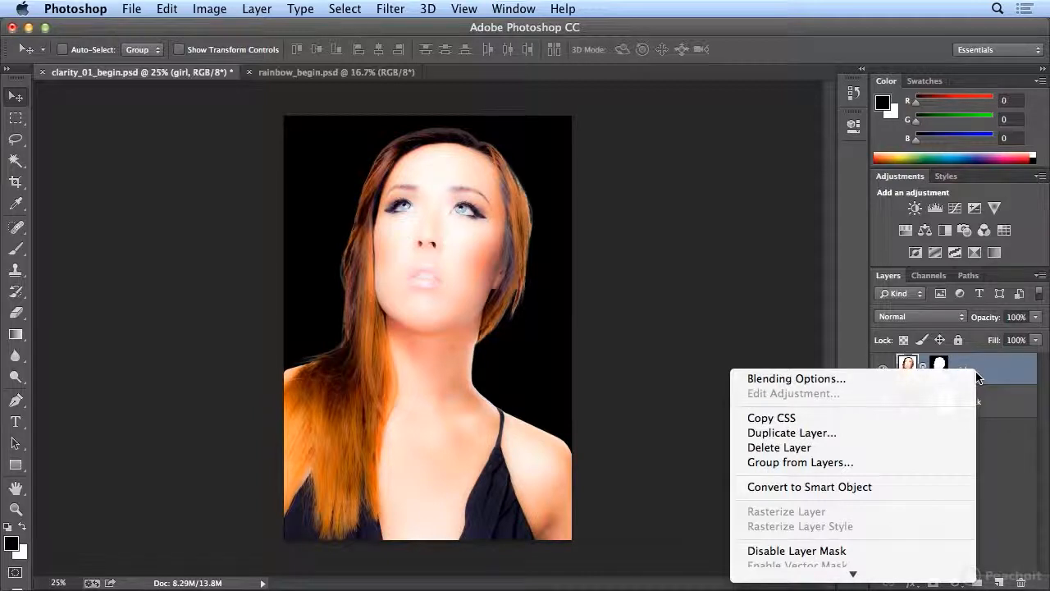
click(922, 432)
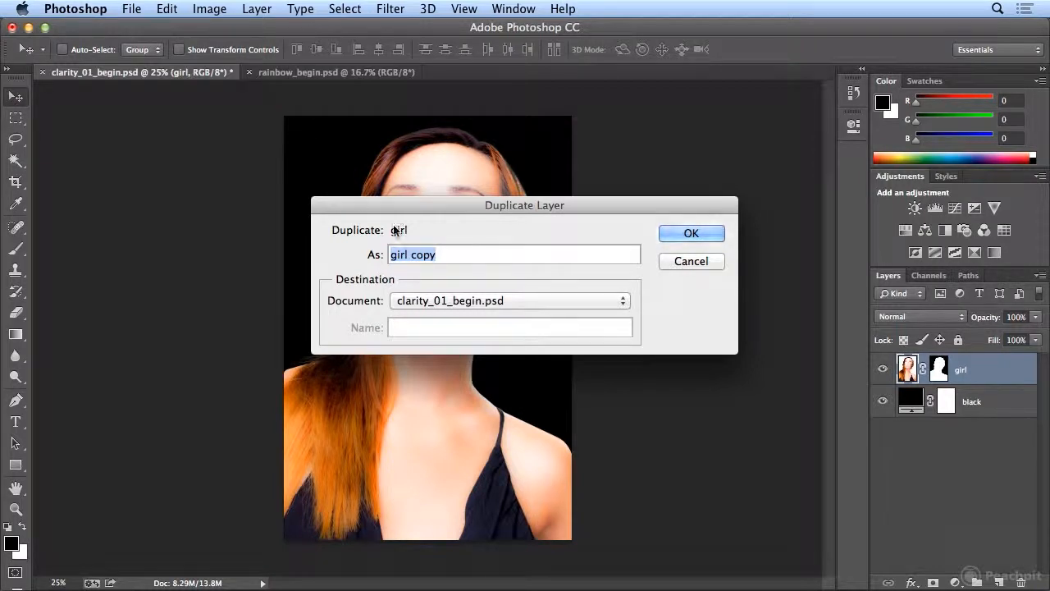
drag(412, 255, 436, 254)
key(BackSpace)
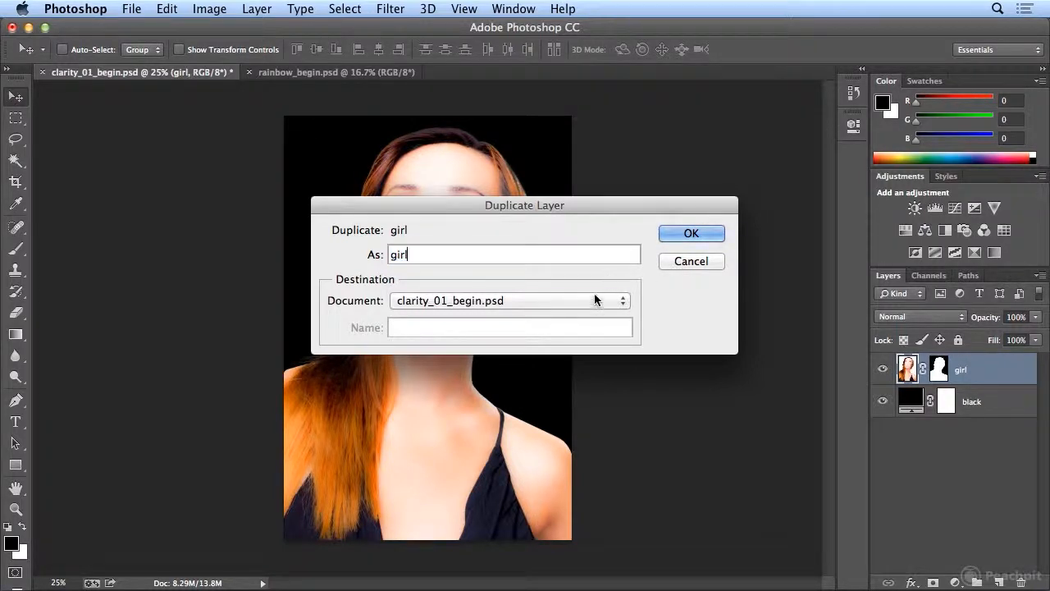
click(596, 301)
click(593, 317)
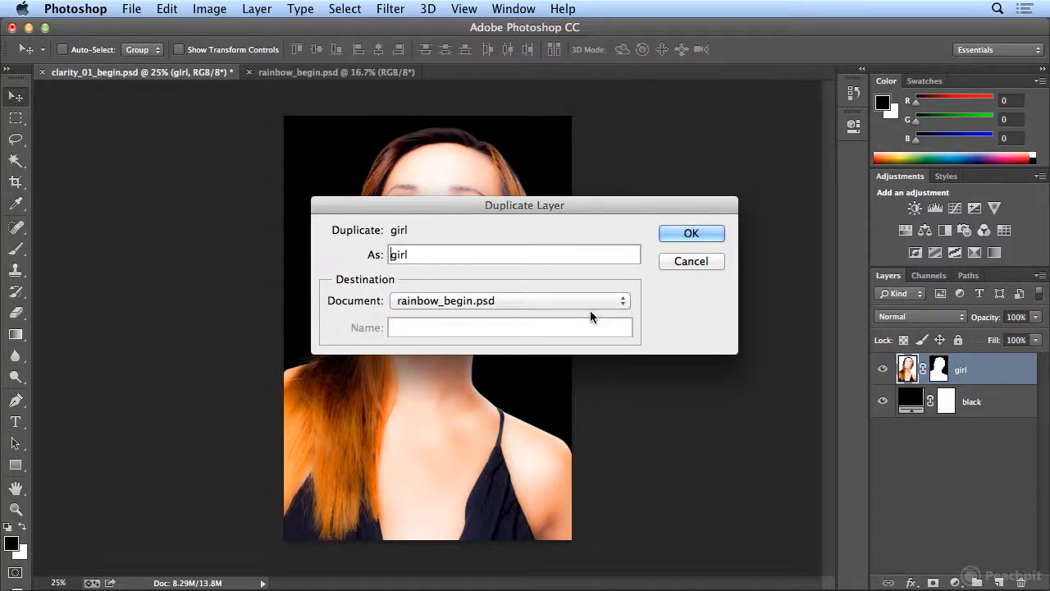
click(698, 237)
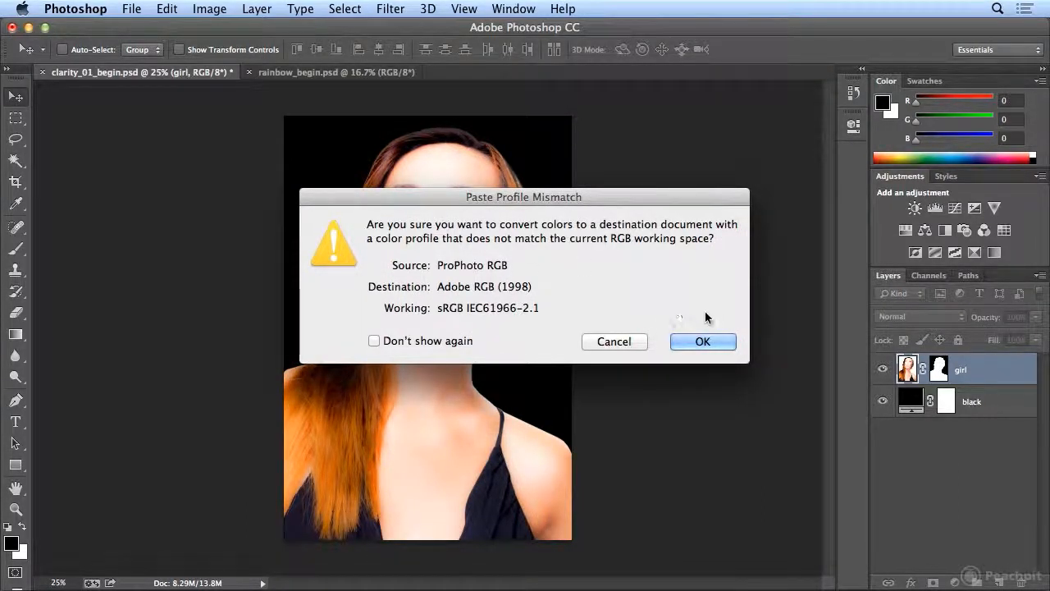
click(698, 342)
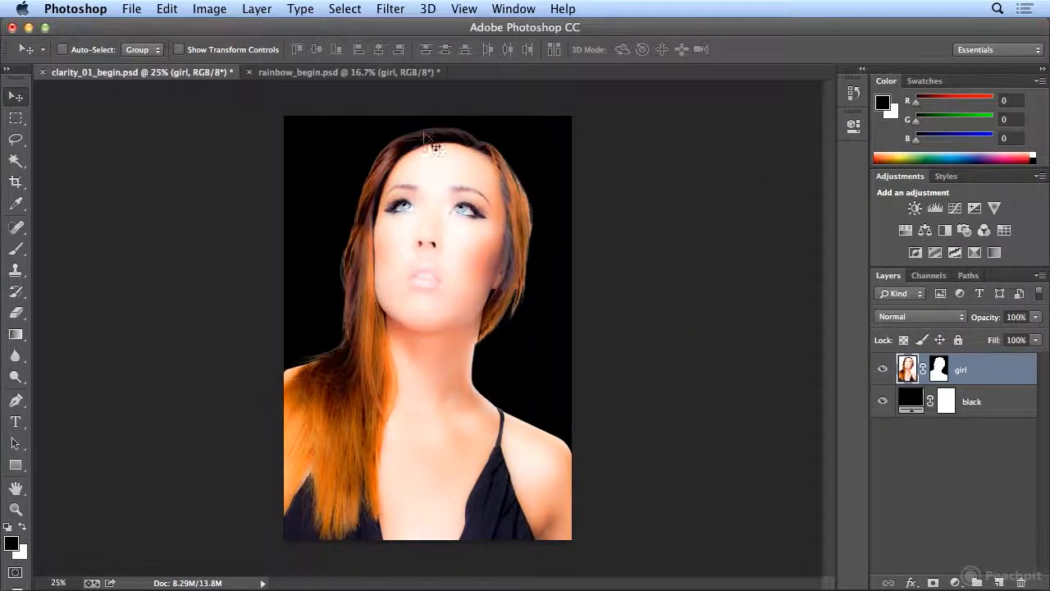
Switch to rainbow_begin.psd and move the girl layer down into the lower-left corner of the landscape.
click(371, 74)
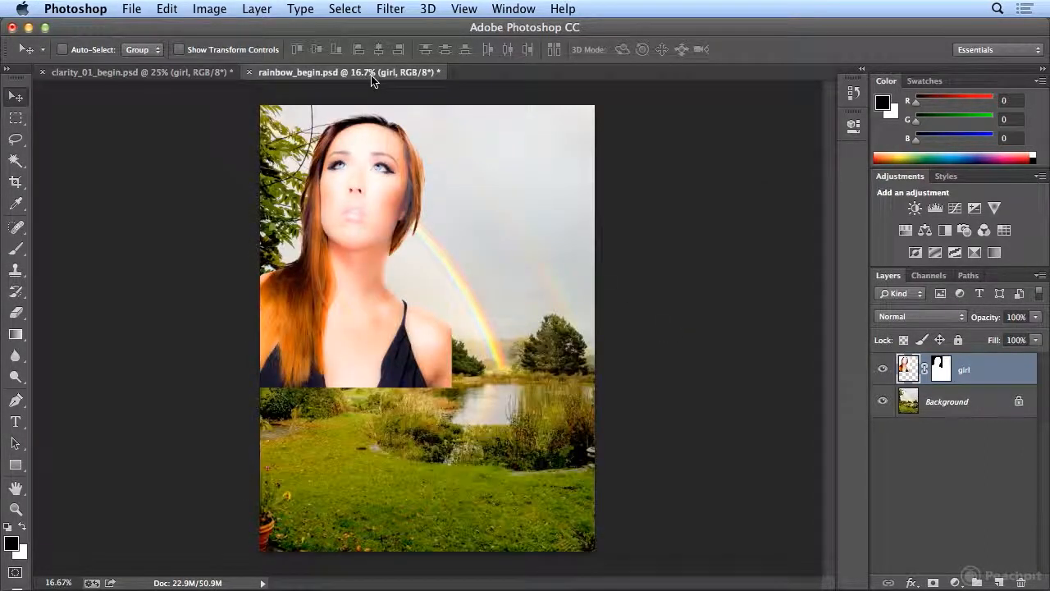
drag(380, 171, 376, 352)
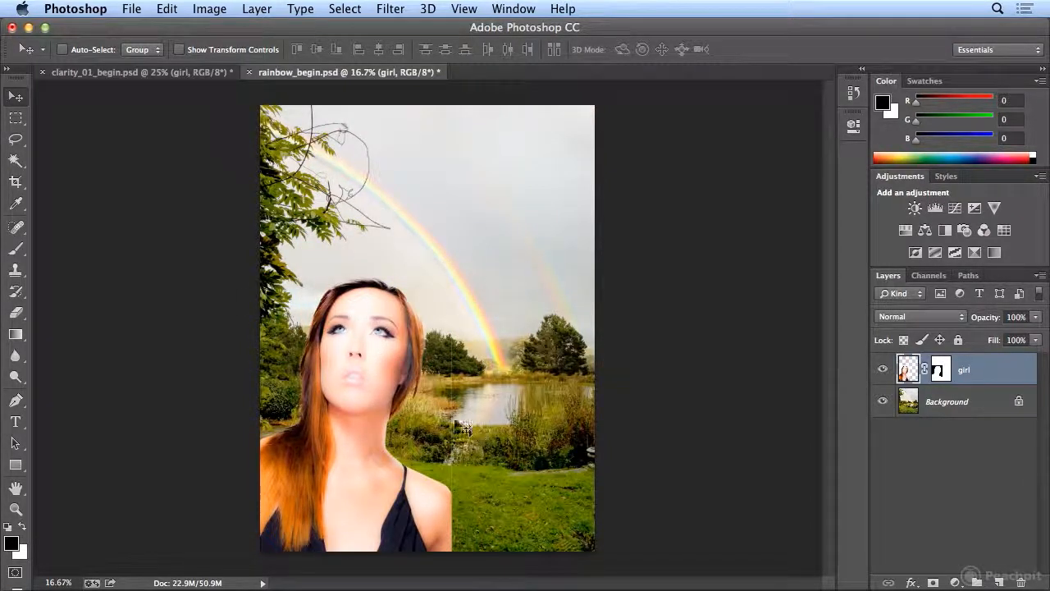
Target the girl layer's mask with the Brush tool and enlarge the brush to size 70.
click(939, 370)
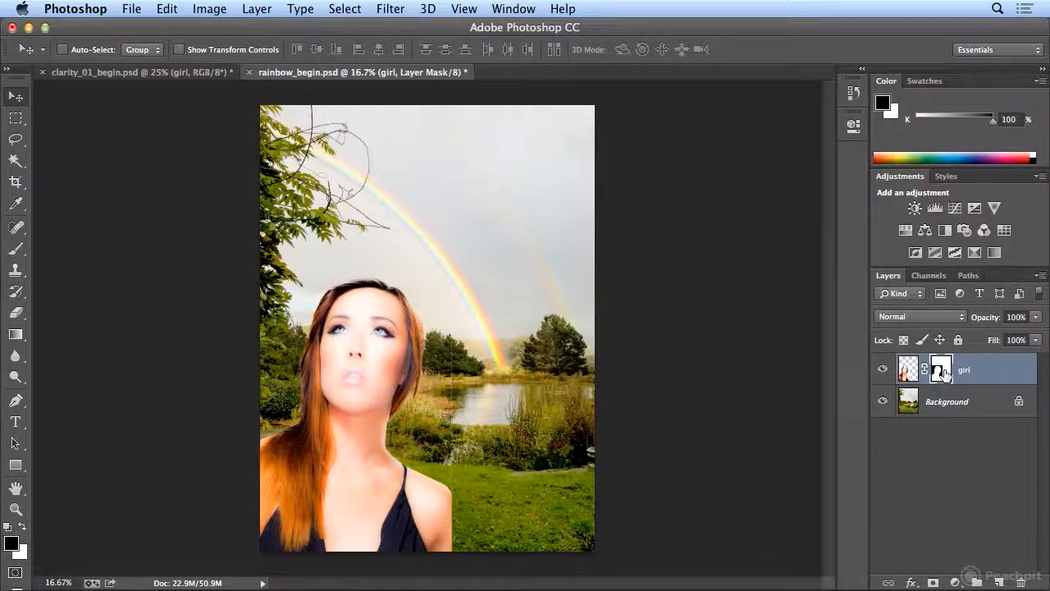
click(16, 249)
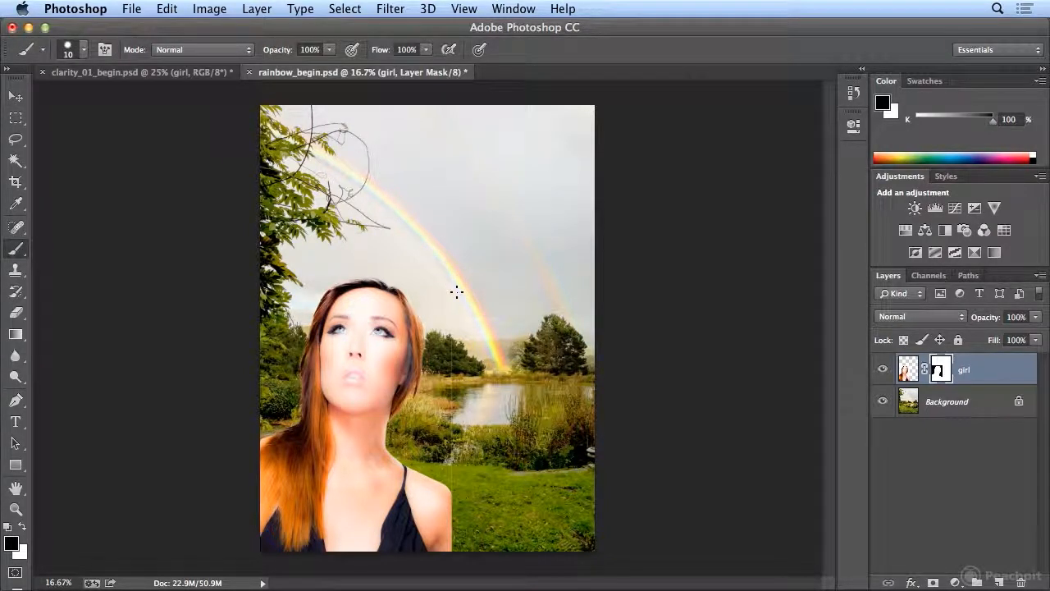
key(bracketright)
key(bracketright)
Convert the Background layer for smart filters and rename the resulting layer "rainbow".
click(955, 404)
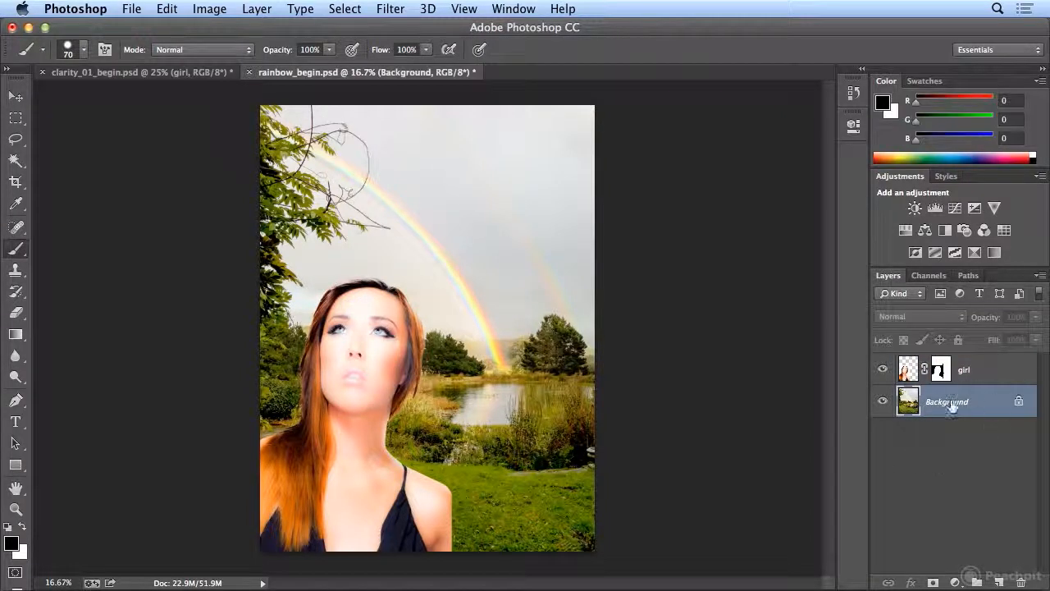
click(385, 8)
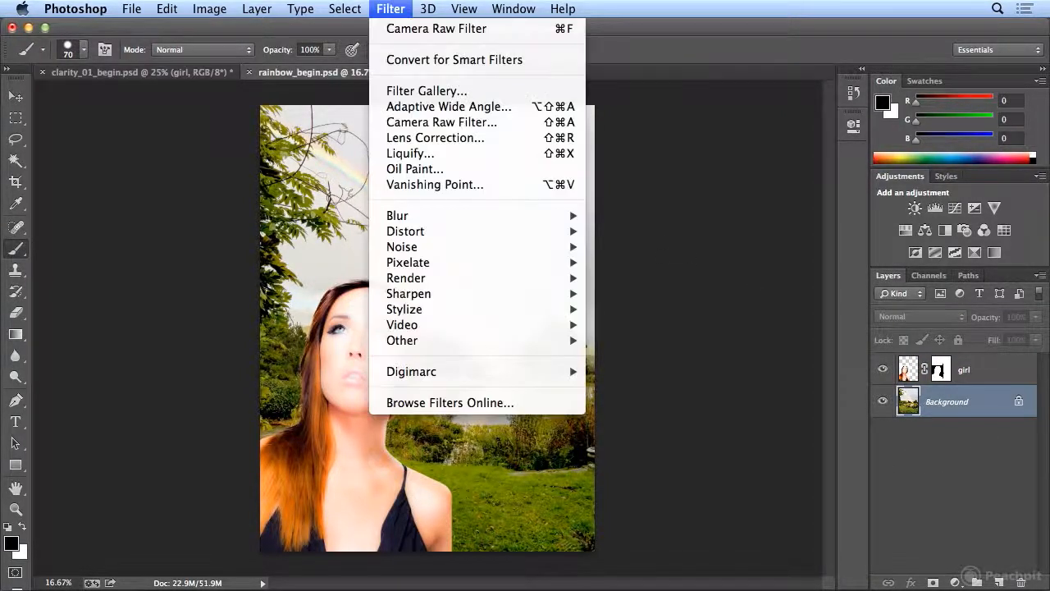
click(394, 62)
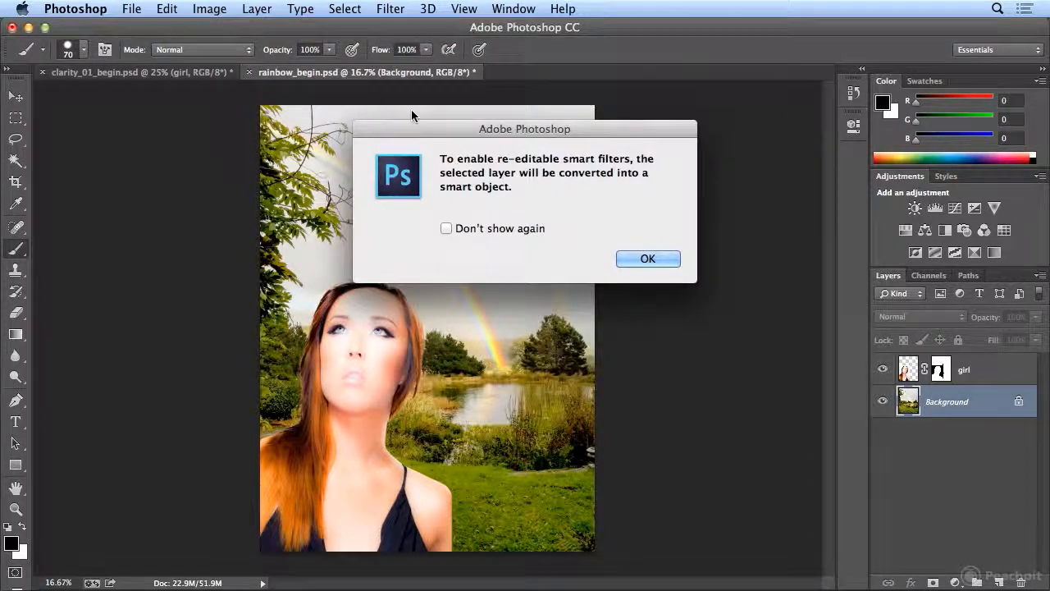
click(637, 261)
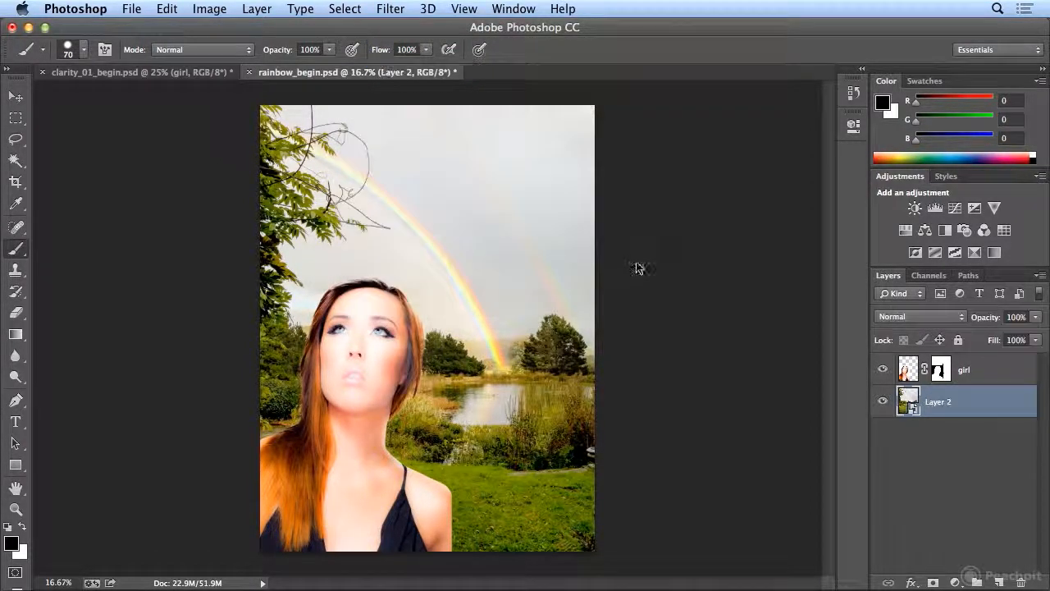
double_click(940, 402)
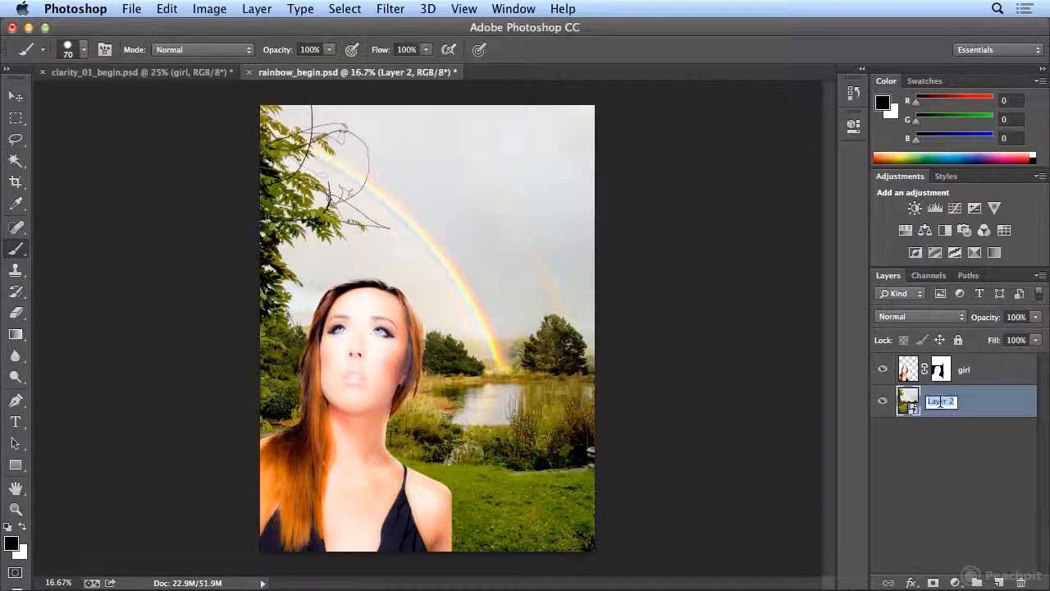
text(rainbow)
key(Return)
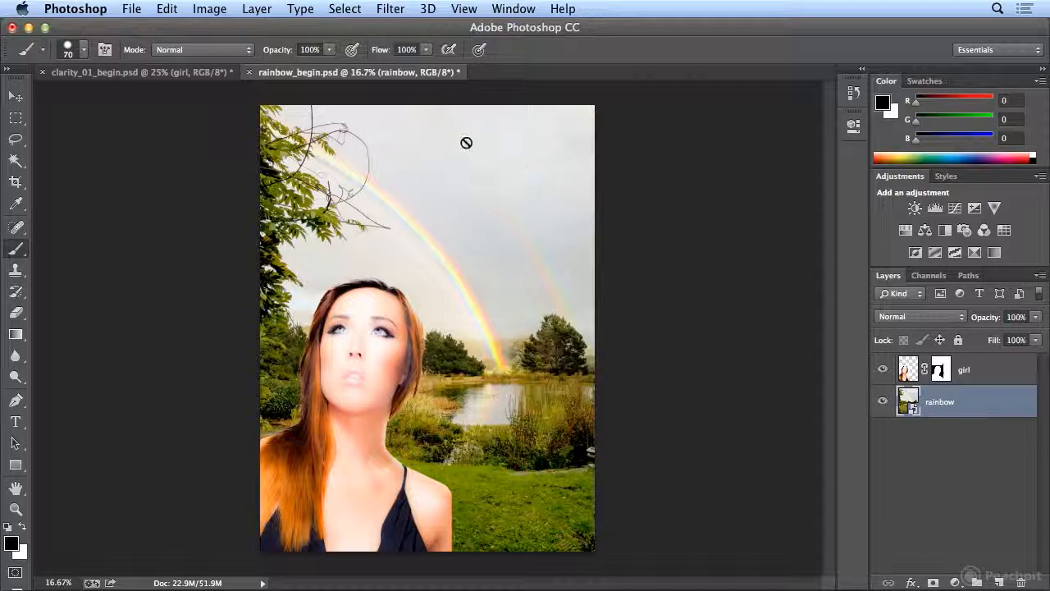
Start the Camera Raw Filter on the rainbow layer and set Clarity to -100.
click(391, 9)
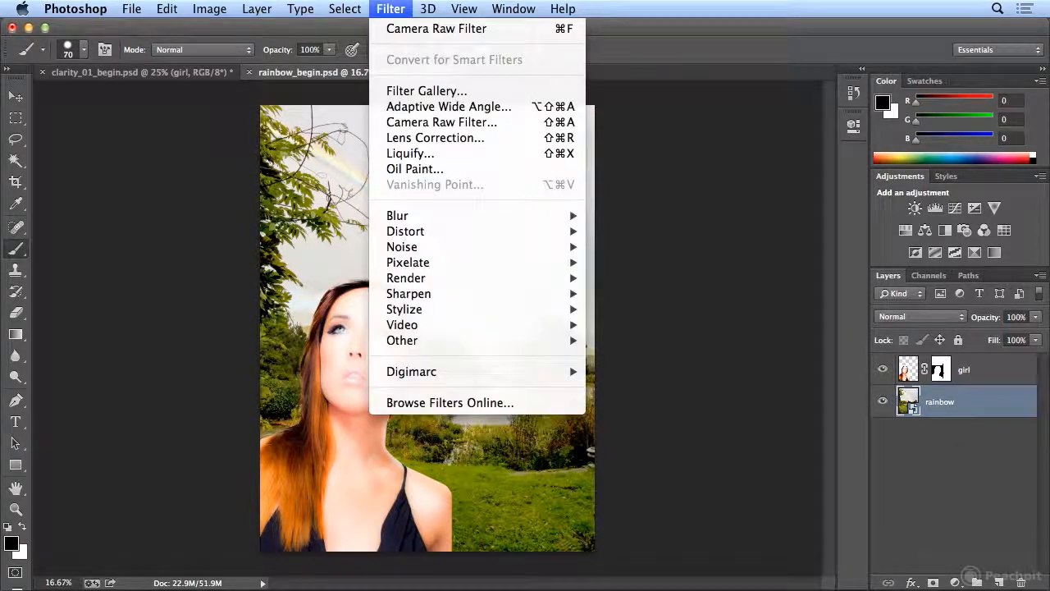
click(415, 123)
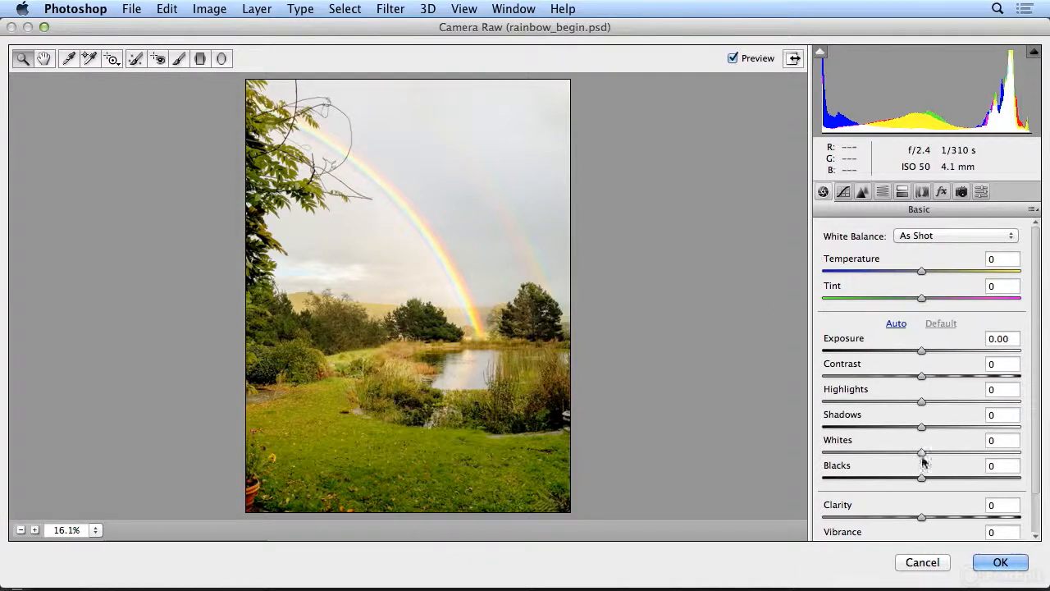
drag(922, 518, 812, 528)
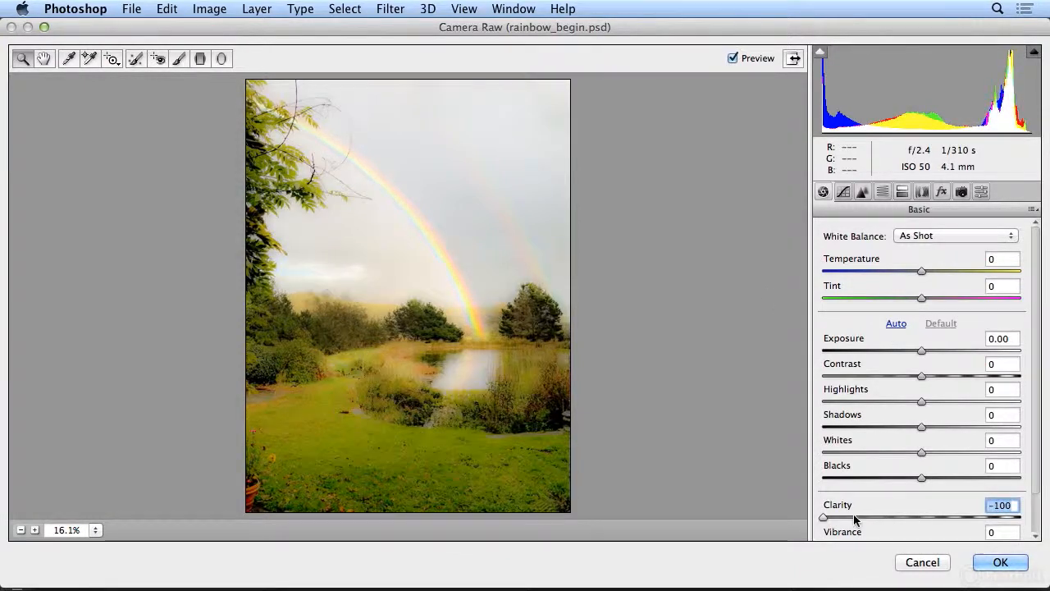
Adjust the landscape's tones to Exposure -0.15, Contrast +86, Shadows -42, Whites -18 and Blacks +53.
mouse_move(924, 351)
mouse_down()
mouse_move(938, 349)
mouse_move(928, 353)
mouse_up()
drag(921, 427, 974, 481)
drag(922, 377, 1005, 376)
click(929, 351)
mouse_move(928, 349)
mouse_down()
mouse_move(940, 353)
mouse_move(919, 354)
mouse_up()
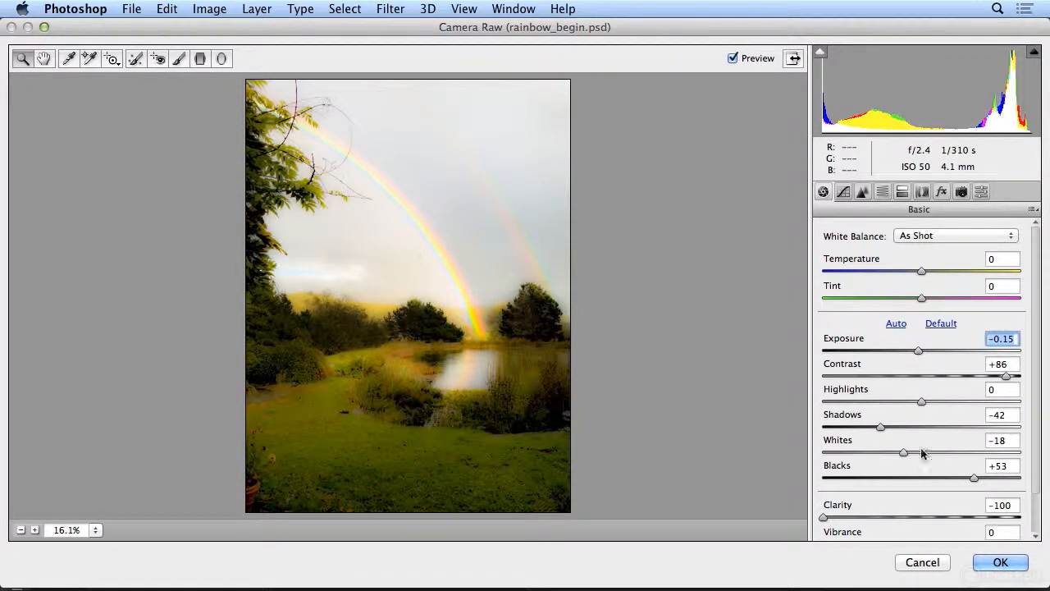
Set Vibrance to +43, compare the landscape with and without the adjustments, and apply the Camera Raw Filter.
scroll(1035, 487, down, 3)
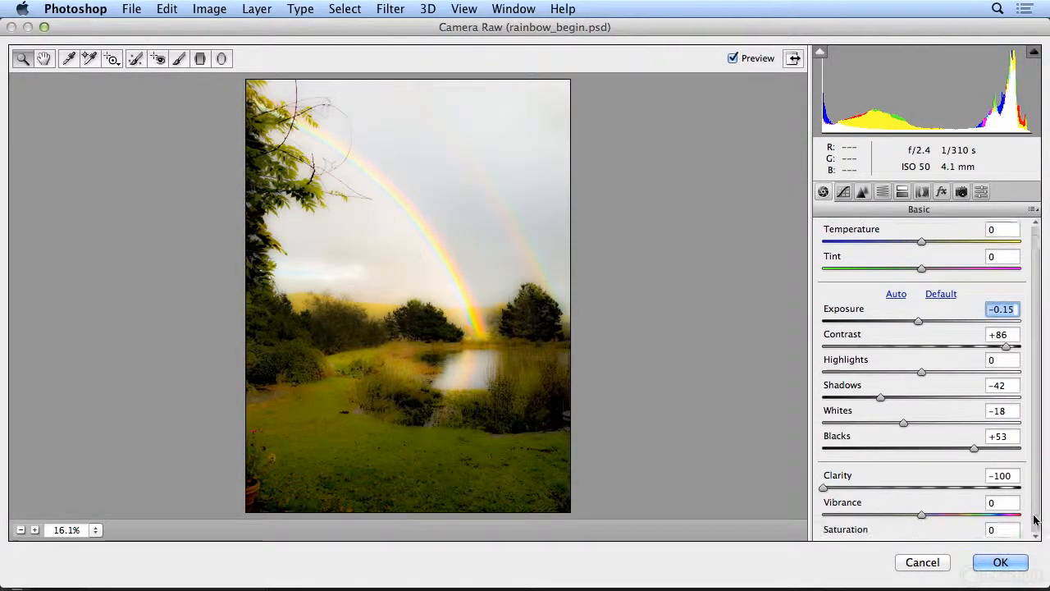
drag(921, 502, 966, 503)
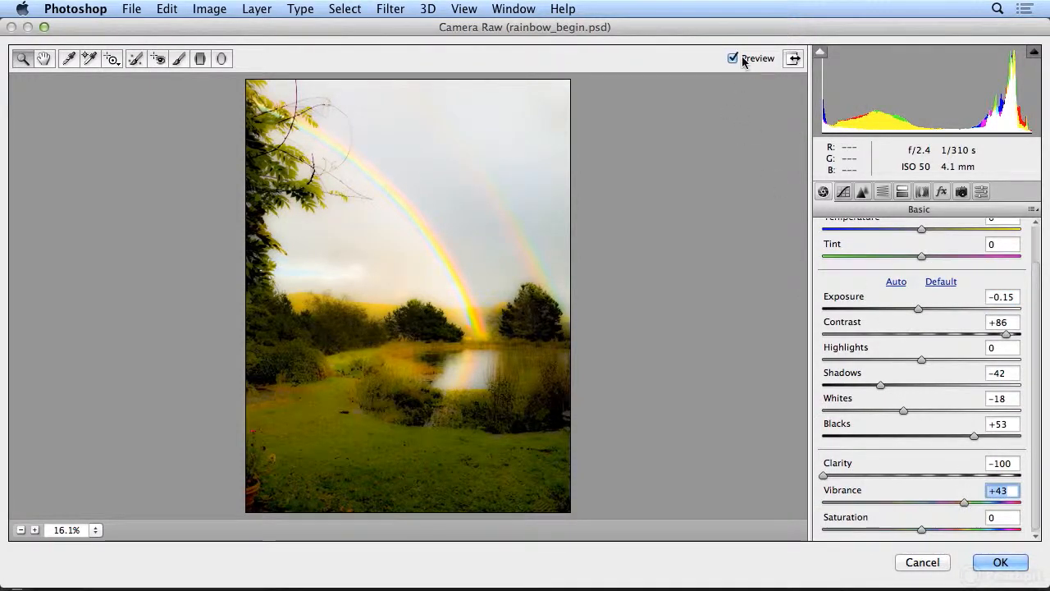
click(744, 59)
click(743, 60)
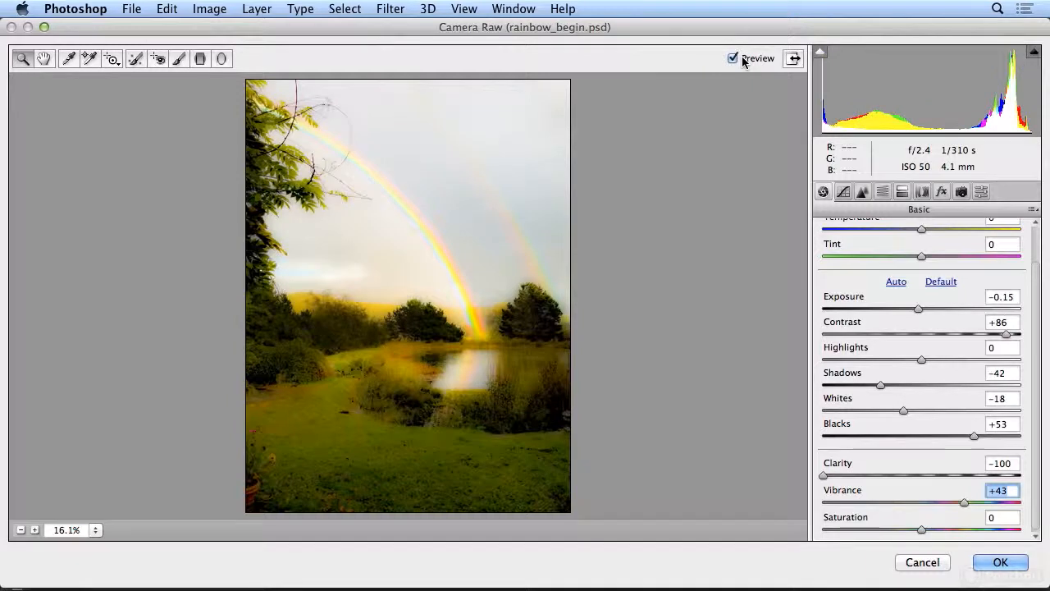
click(733, 59)
click(733, 59)
click(1001, 563)
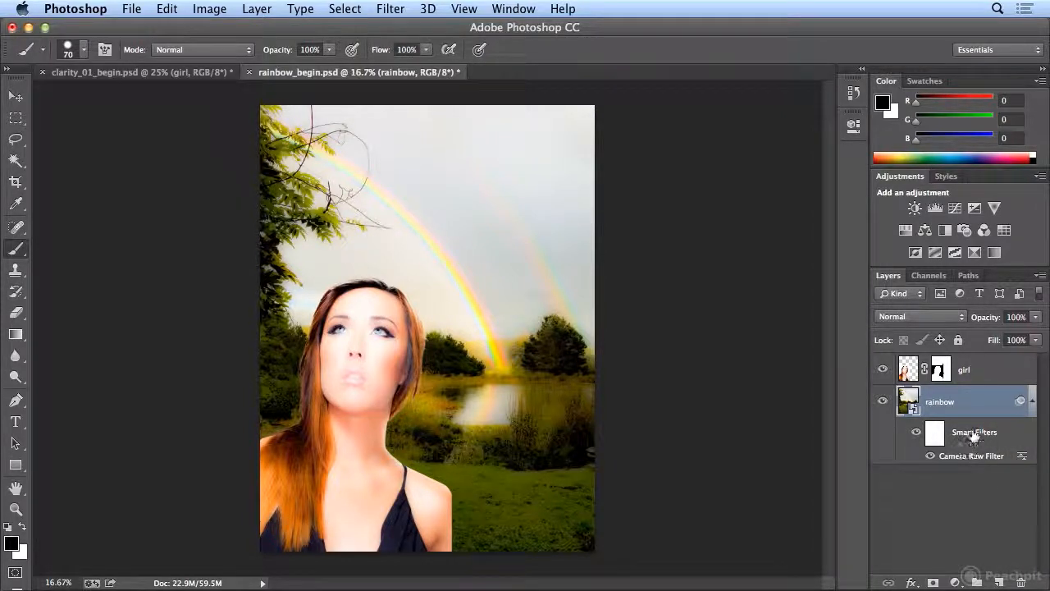
Add a solid color fill layer in white (ffffff) above the girl layer and name it "white".
click(988, 372)
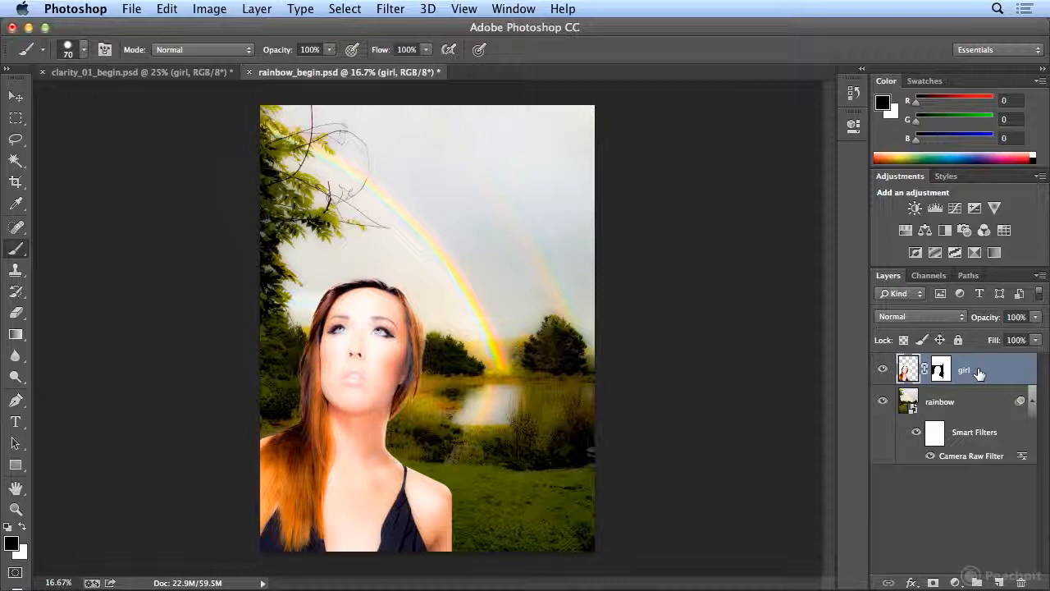
click(955, 581)
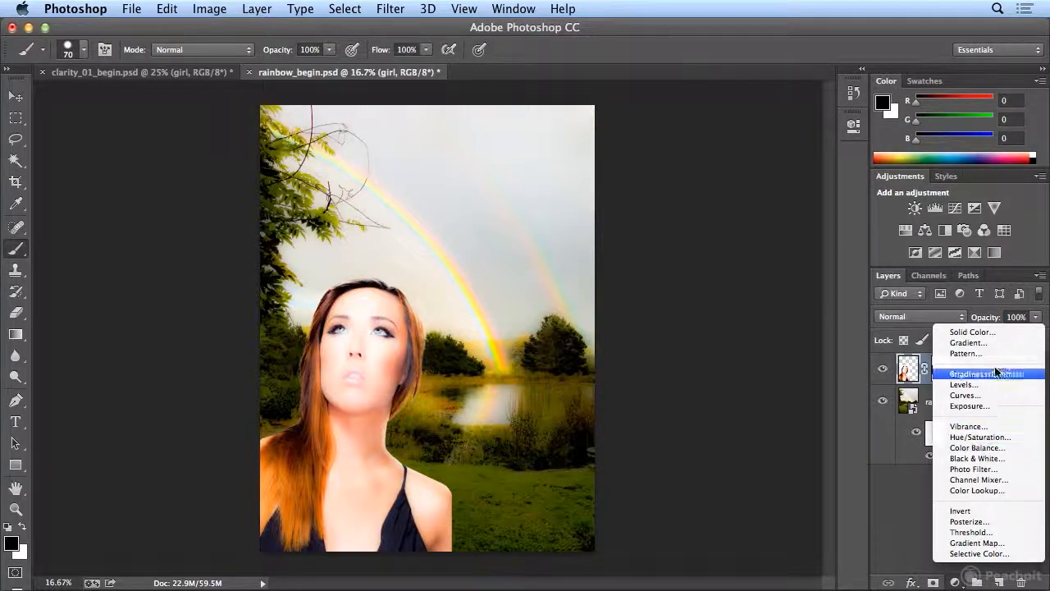
click(992, 331)
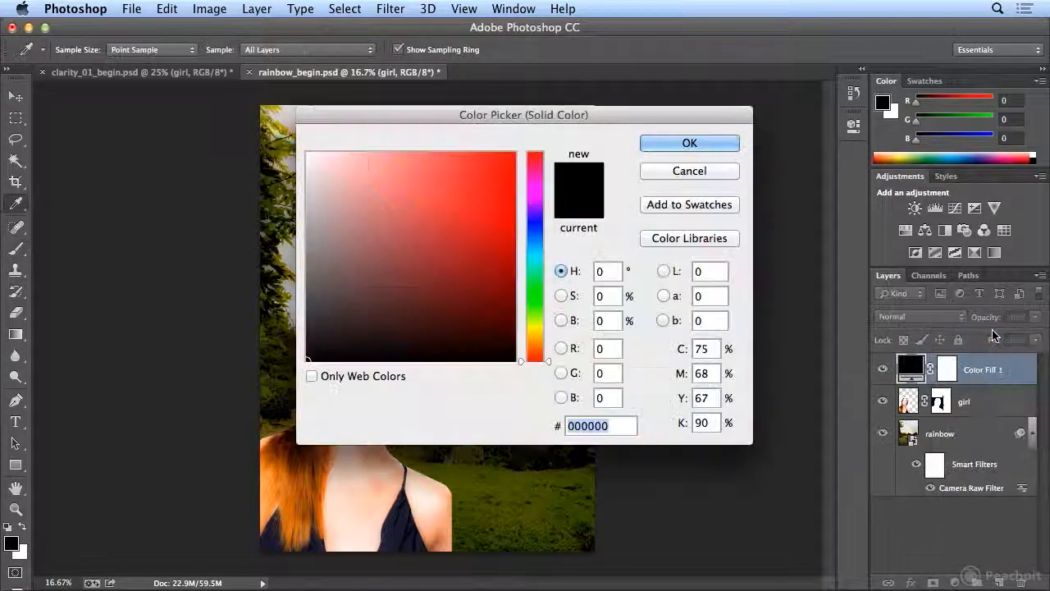
drag(361, 189, 306, 151)
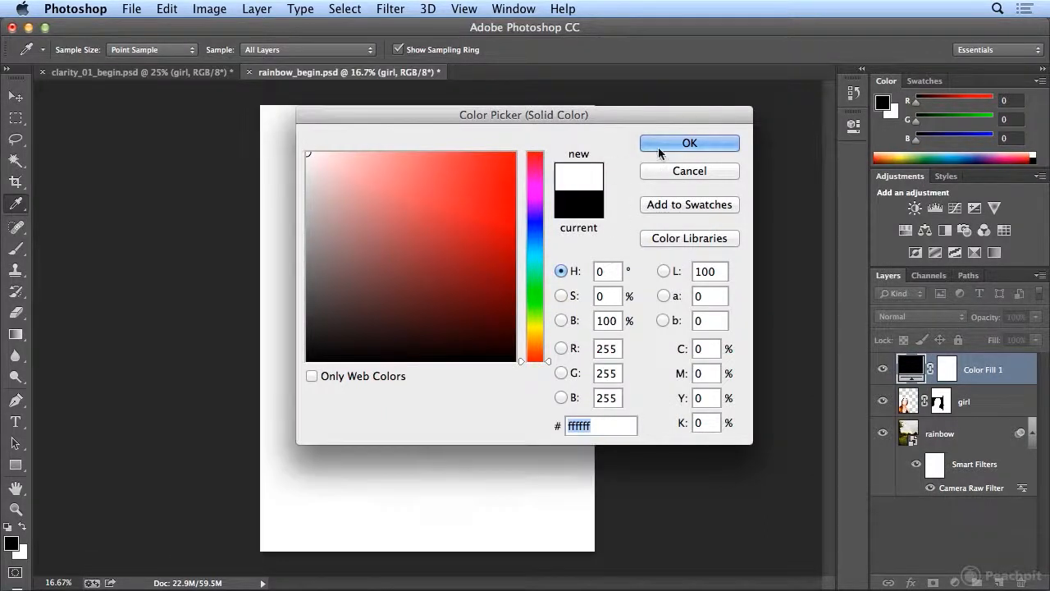
click(689, 143)
double_click(981, 370)
text(White)
key(Return)
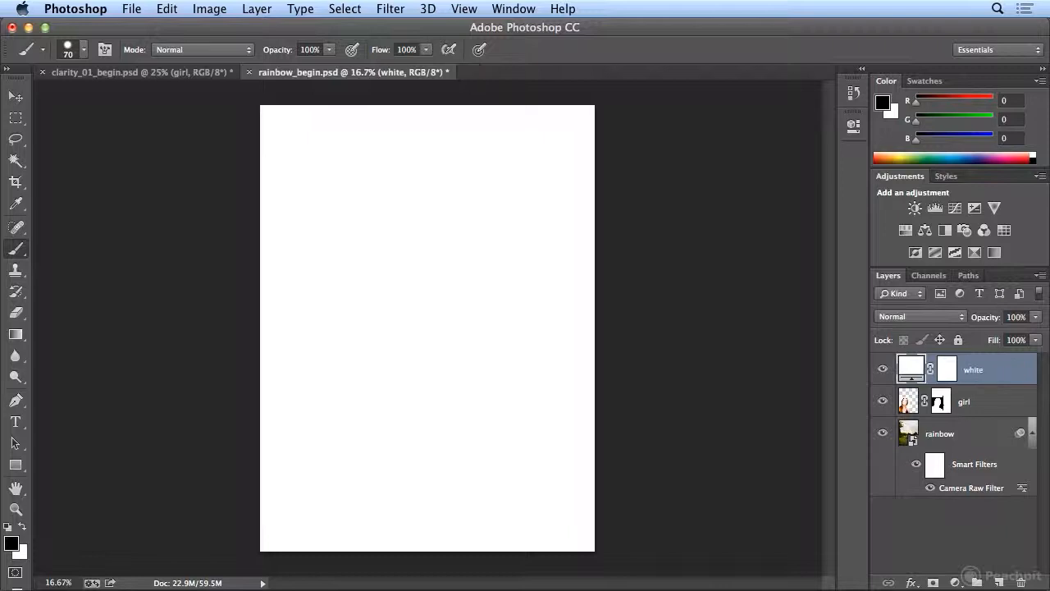
Reduce the white fill layer's opacity to 36%.
click(1035, 316)
drag(1039, 333, 996, 343)
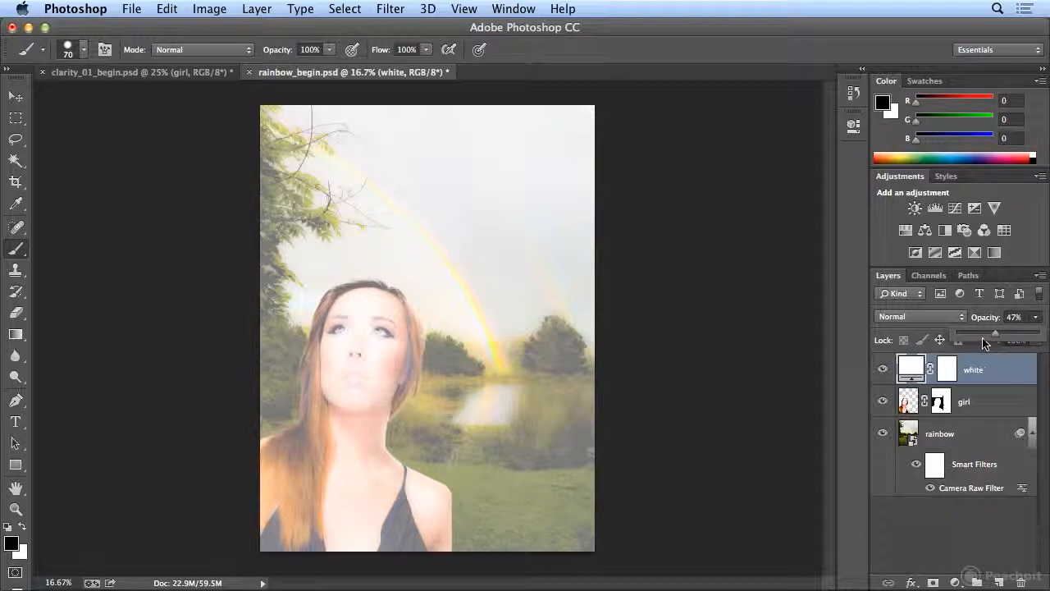
mouse_move(991, 338)
mouse_down()
mouse_move(965, 338)
mouse_move(982, 341)
mouse_up()
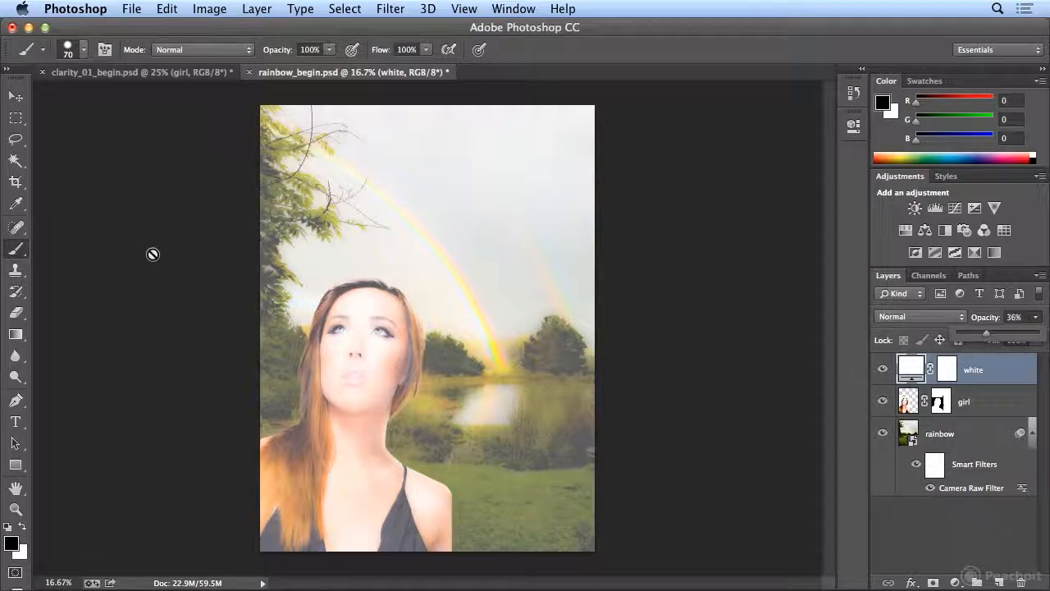
Target the white layer's mask with the Eraser tool and set the eraser to 900 px with 0% hardness.
click(15, 312)
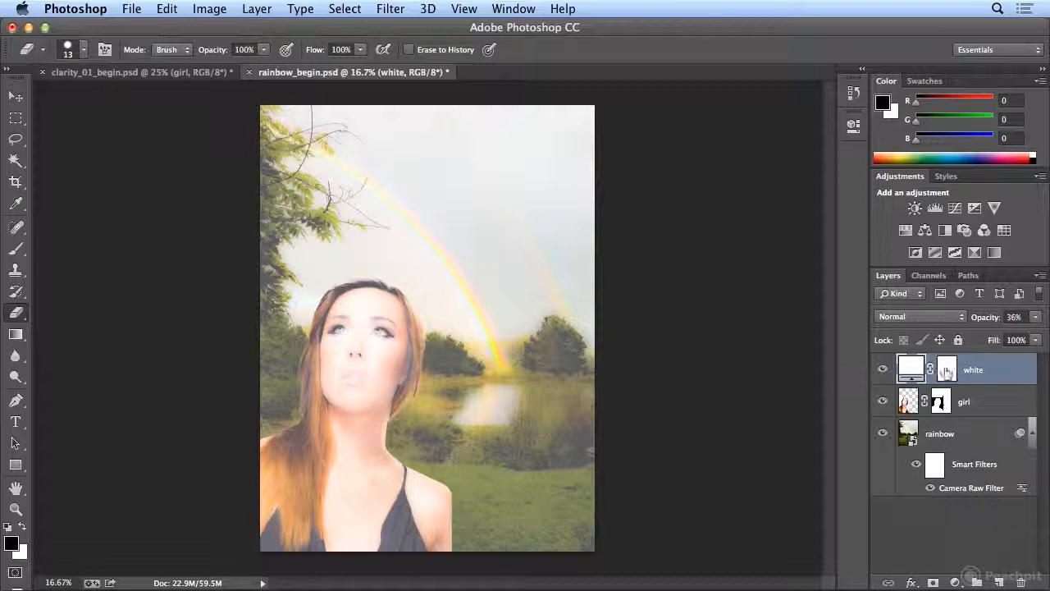
click(947, 371)
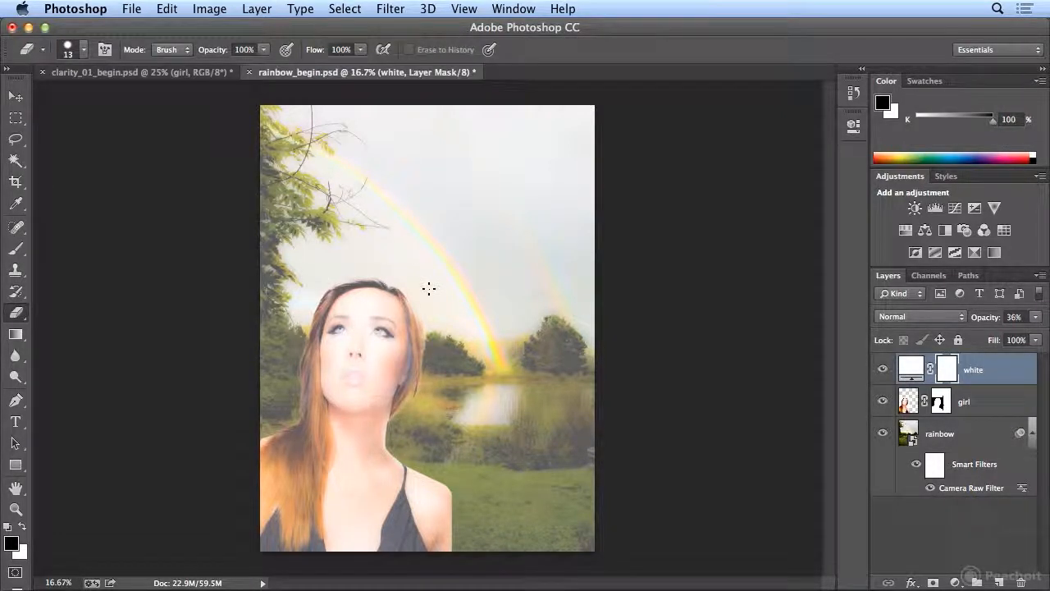
key(bracketright)
key(bracketright)
key(bracketright)
key(bracketright)
key(bracketright)
key(bracketright)
key(bracketright)
click(83, 49)
drag(138, 99, 151, 100)
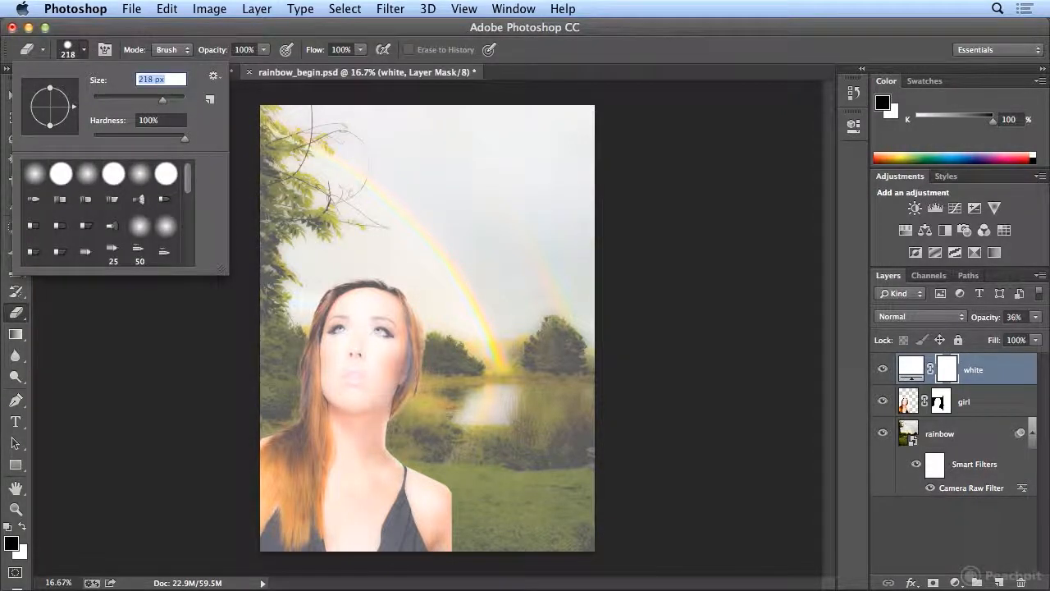
drag(162, 100, 176, 100)
text(900)
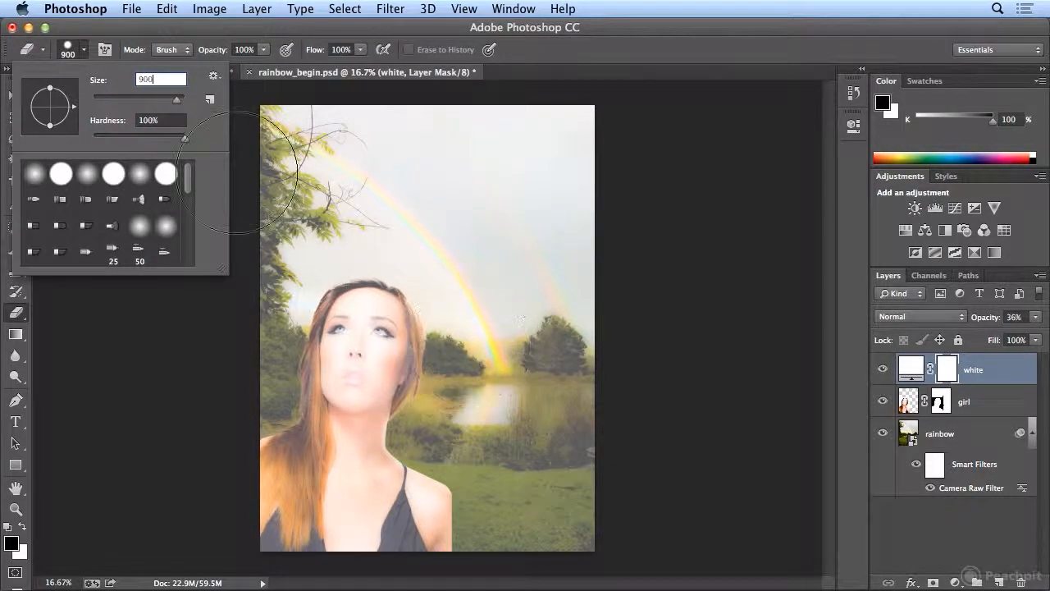
drag(181, 142, 59, 138)
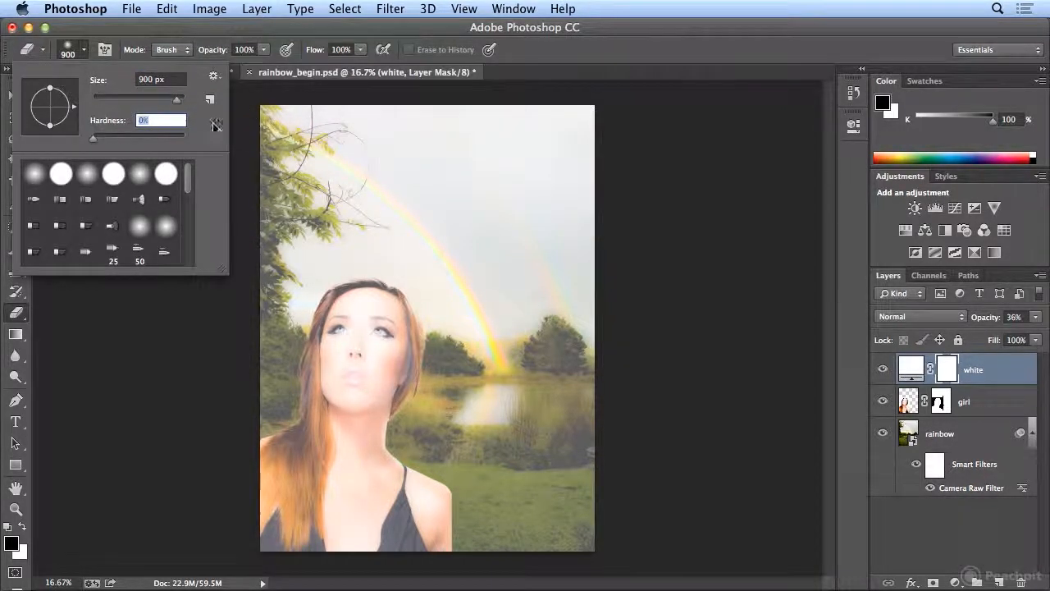
click(668, 56)
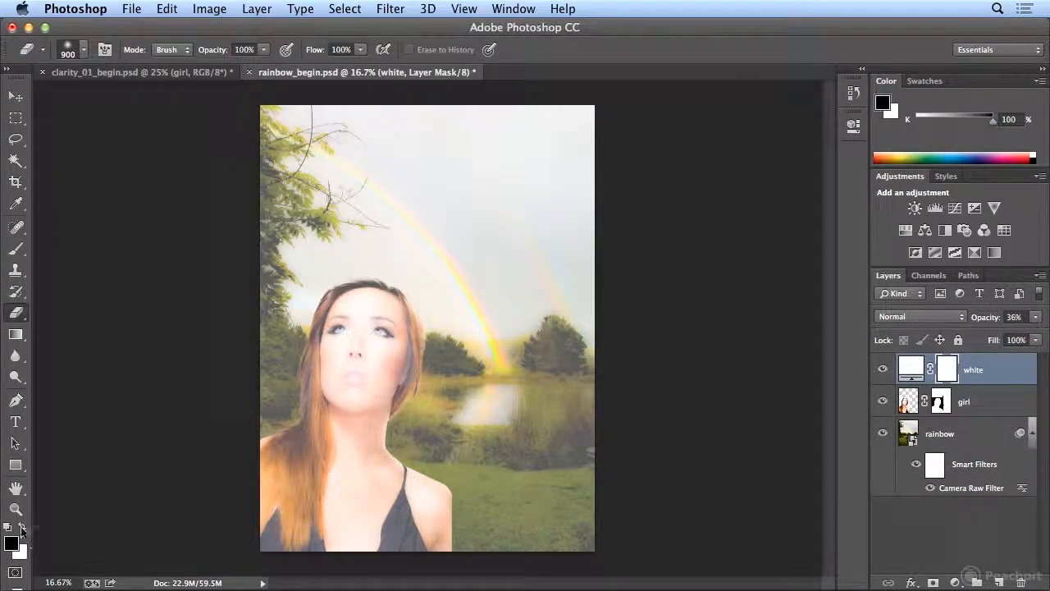
Make black the background color and erase the white haze from the middle of the composite, keeping it around the edges.
click(22, 527)
mouse_move(352, 352)
mouse_down()
mouse_move(503, 324)
mouse_move(407, 242)
mouse_move(479, 410)
mouse_move(468, 252)
mouse_move(378, 251)
mouse_move(461, 383)
mouse_move(501, 256)
mouse_move(466, 226)
mouse_move(396, 228)
mouse_move(355, 387)
mouse_move(386, 436)
mouse_move(431, 451)
mouse_move(476, 324)
mouse_move(494, 410)
mouse_move(438, 438)
mouse_move(510, 360)
mouse_move(509, 275)
mouse_move(432, 208)
mouse_move(362, 232)
mouse_move(435, 369)
mouse_move(501, 257)
mouse_move(452, 223)
mouse_move(513, 324)
mouse_move(443, 410)
mouse_move(511, 287)
mouse_move(415, 206)
mouse_move(438, 206)
mouse_move(502, 253)
mouse_move(477, 420)
mouse_move(487, 286)
mouse_up()
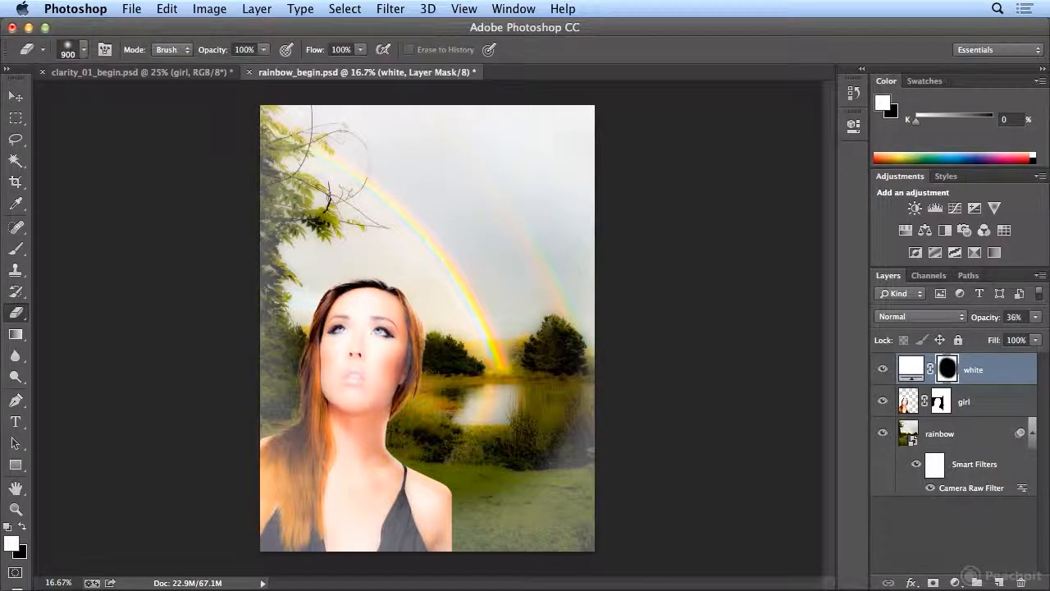
click(390, 8)
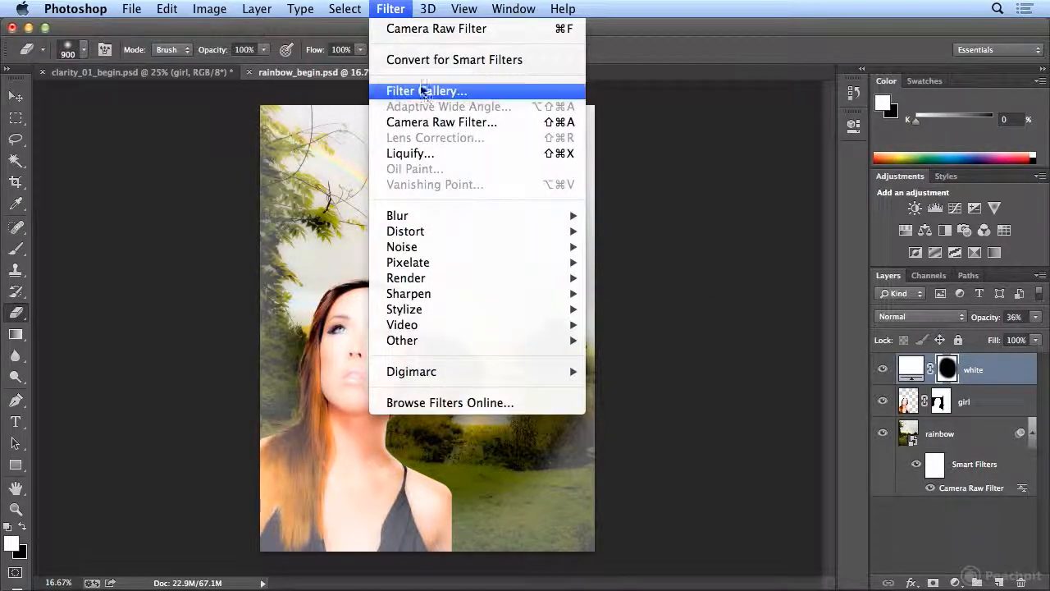
key(Escape)
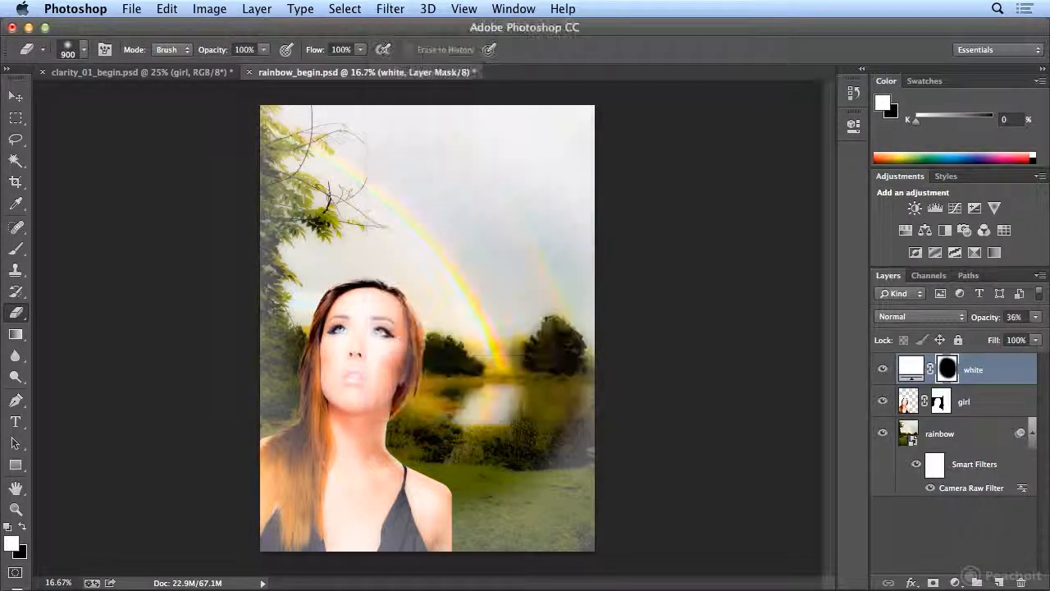